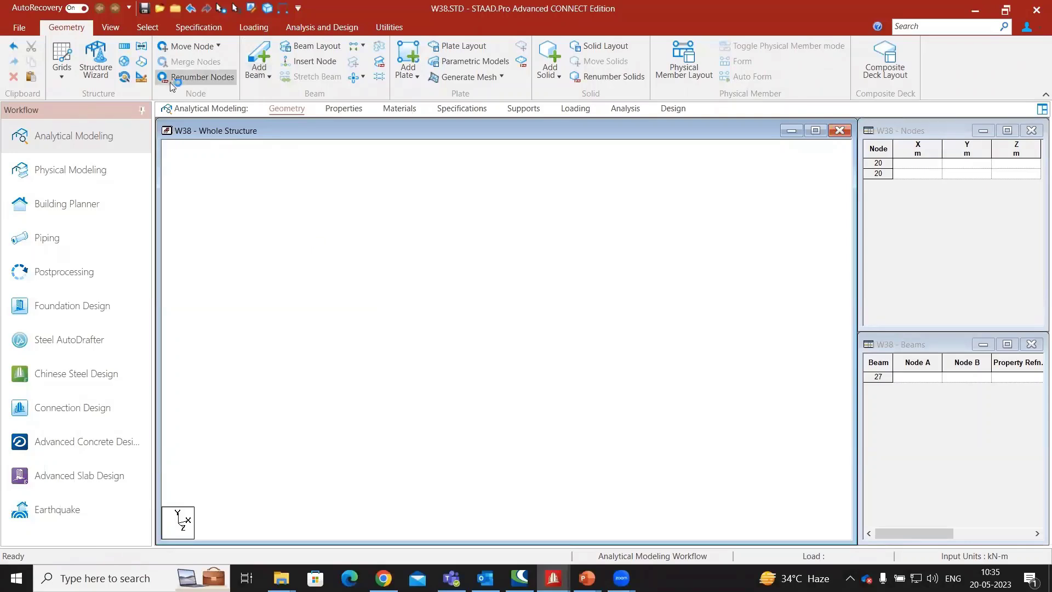
- Create the first node at the origin, with X, Y and Z coordinates of 0
left_click(316, 88)
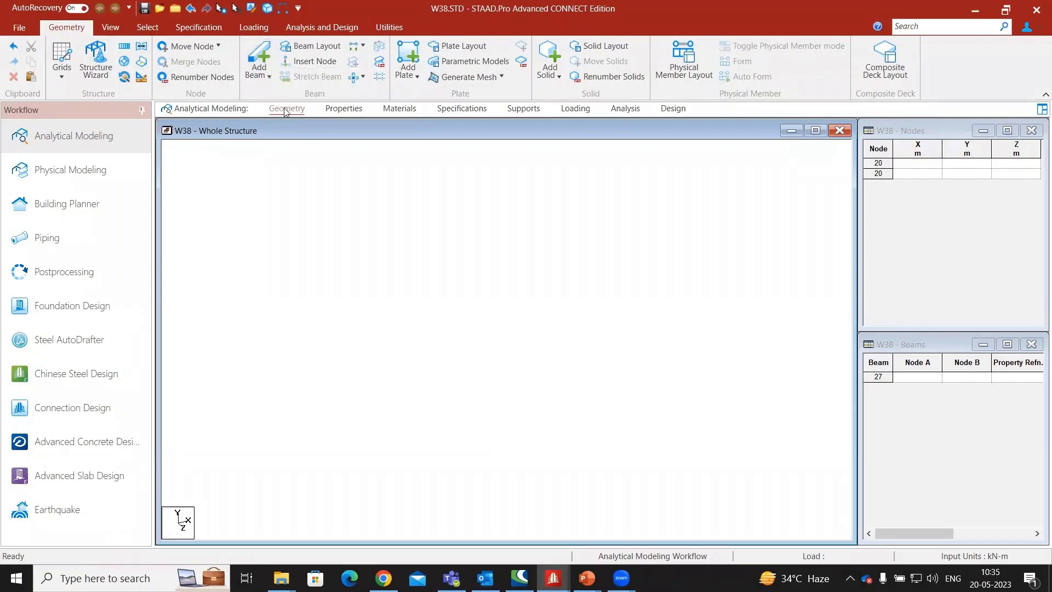
left_click(914, 165)
type("0")
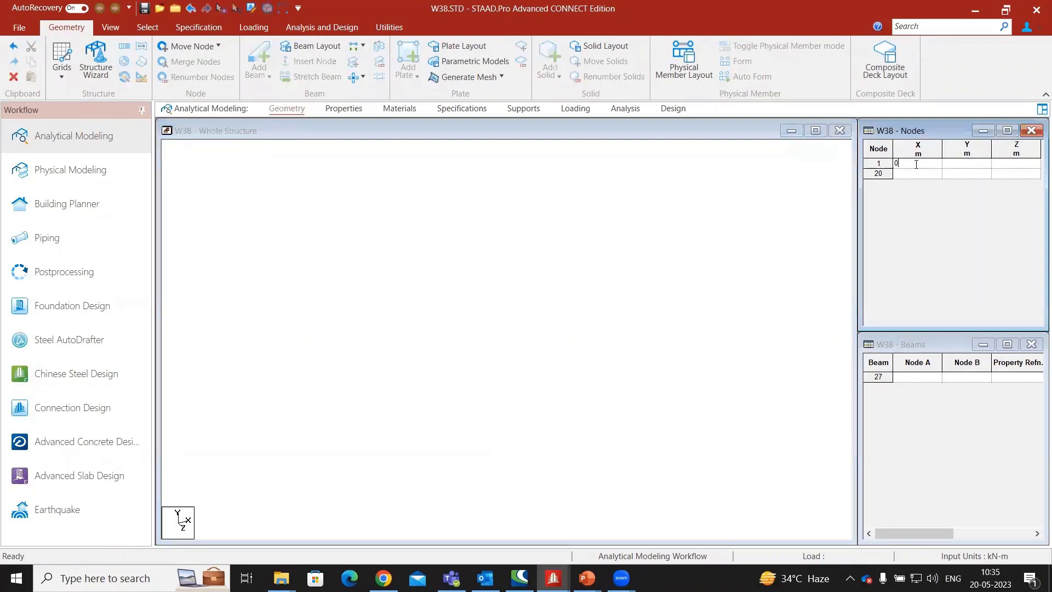
key("Tab")
left_click(528, 357)
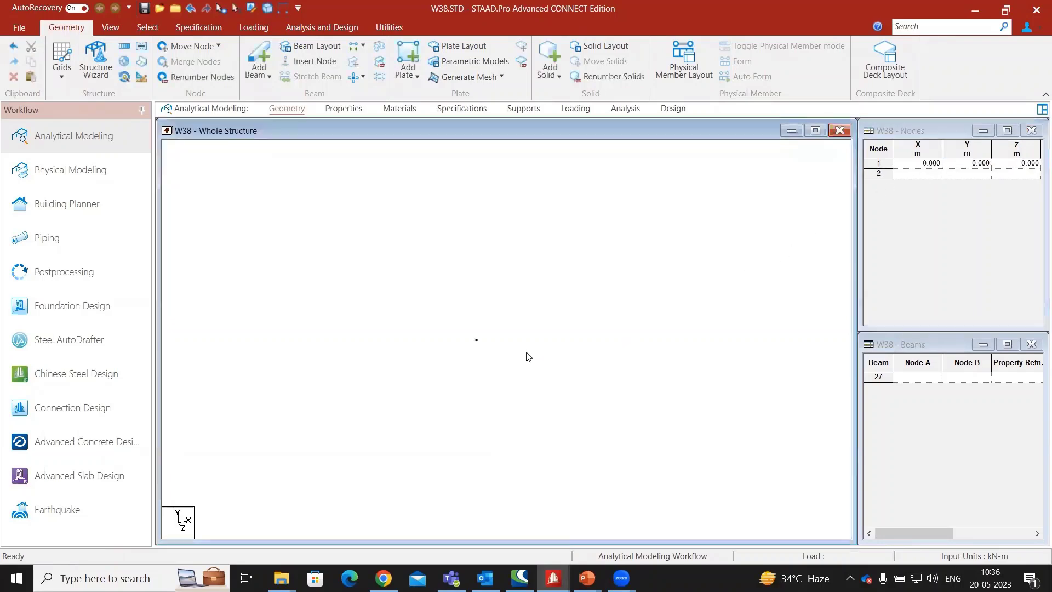
- Copy the origin node along global X with Translational Repeat, using 3 steps at 5 m spacing
left_click(481, 340)
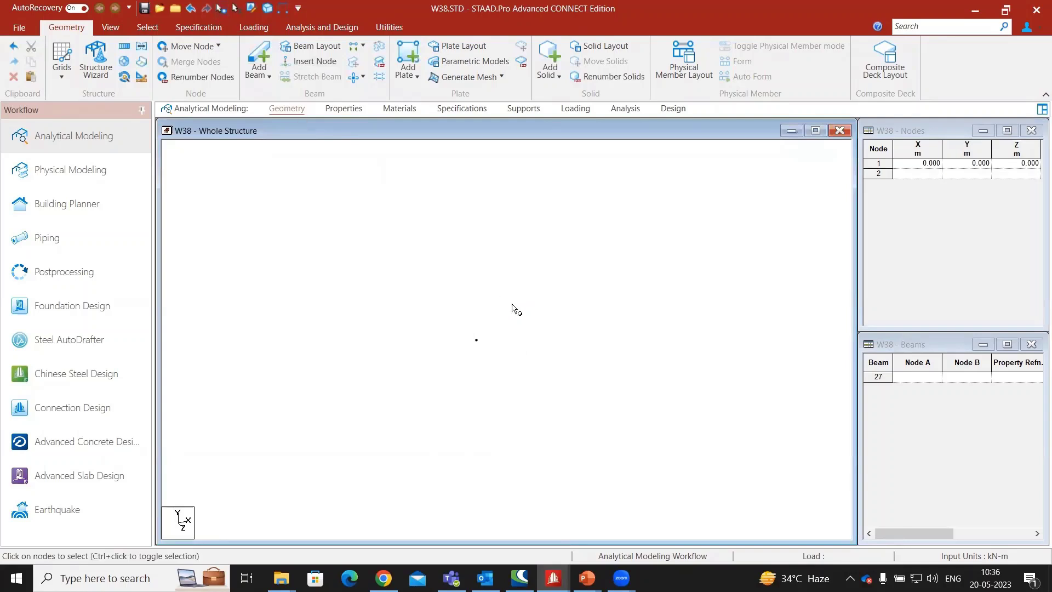
key("ctrl+a")
left_click(125, 48)
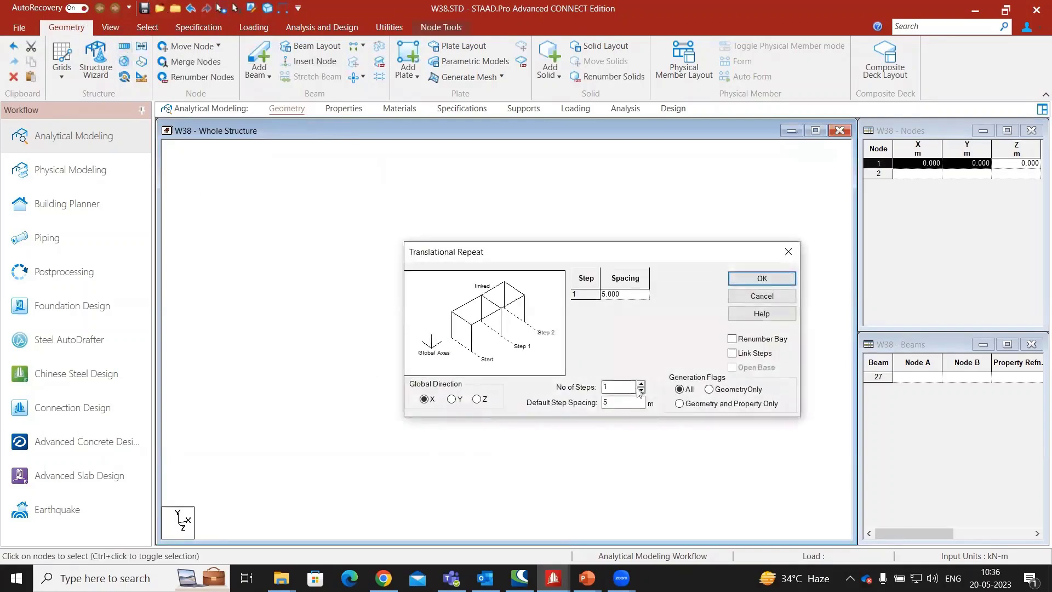
left_click(641, 383)
left_click(641, 384)
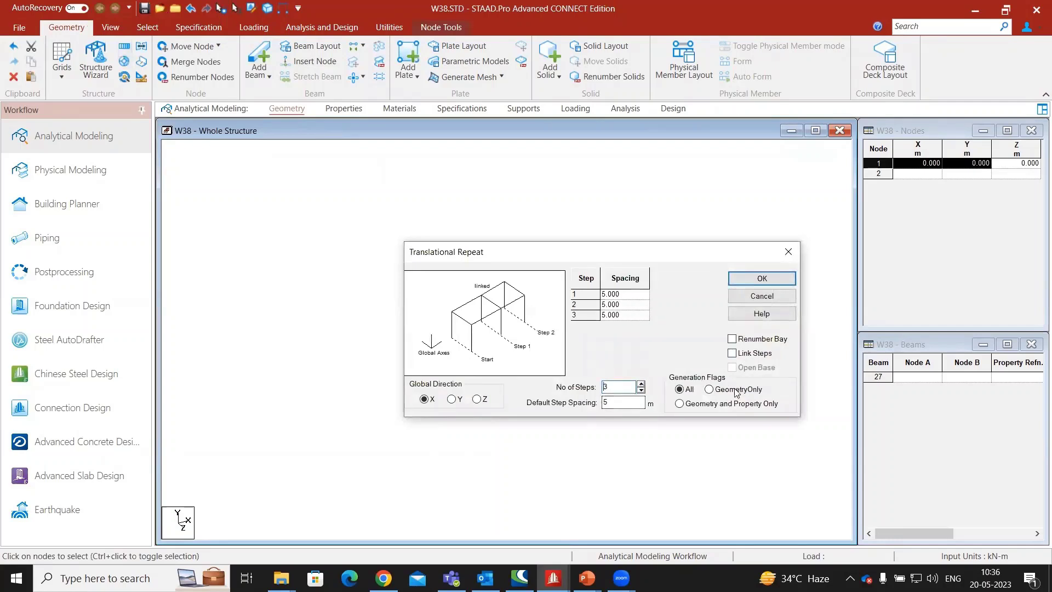
left_click(760, 279)
- Repeat the row of four nodes along global Z in 3 steps of 5 m, using the geometry-only option
left_click(666, 312)
scroll(662, 311, "down", 1)
middle_click_drag(659, 310, 651, 240)
left_click_drag(704, 210, 236, 454)
left_click(124, 46)
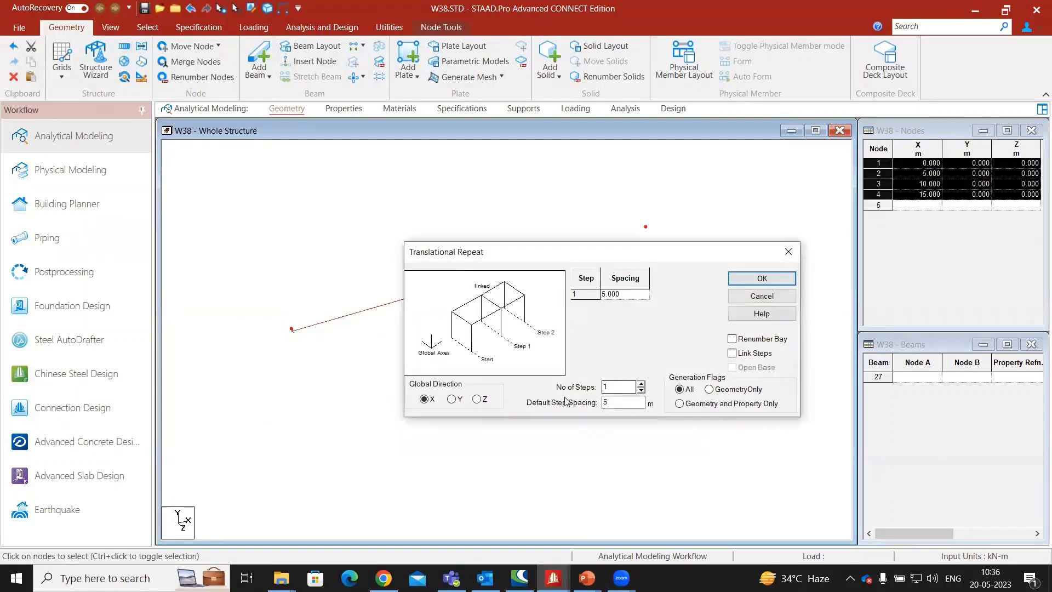
left_click(493, 404)
left_click(641, 384)
left_click(641, 384)
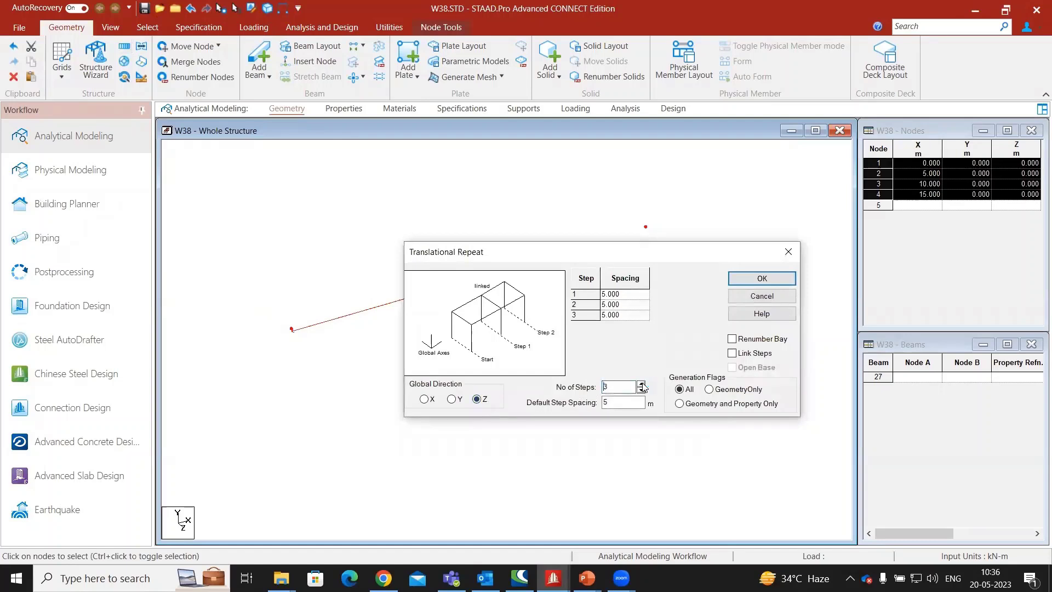
left_click(746, 390)
left_click(763, 278)
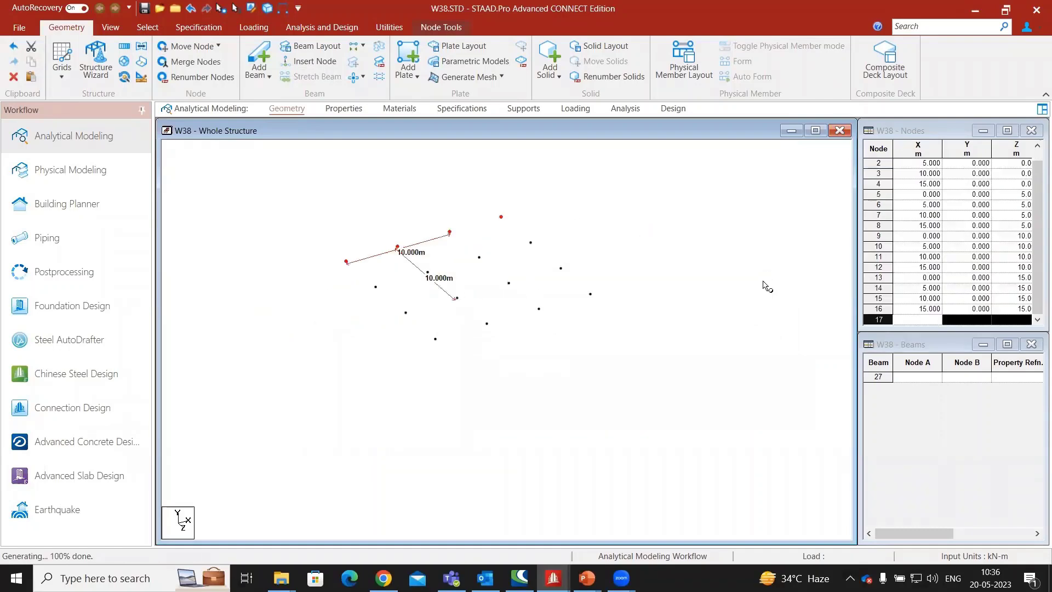
- Measure node-to-node distances in the grid along the X row and from node 2 along Z to node 10
left_click(268, 8)
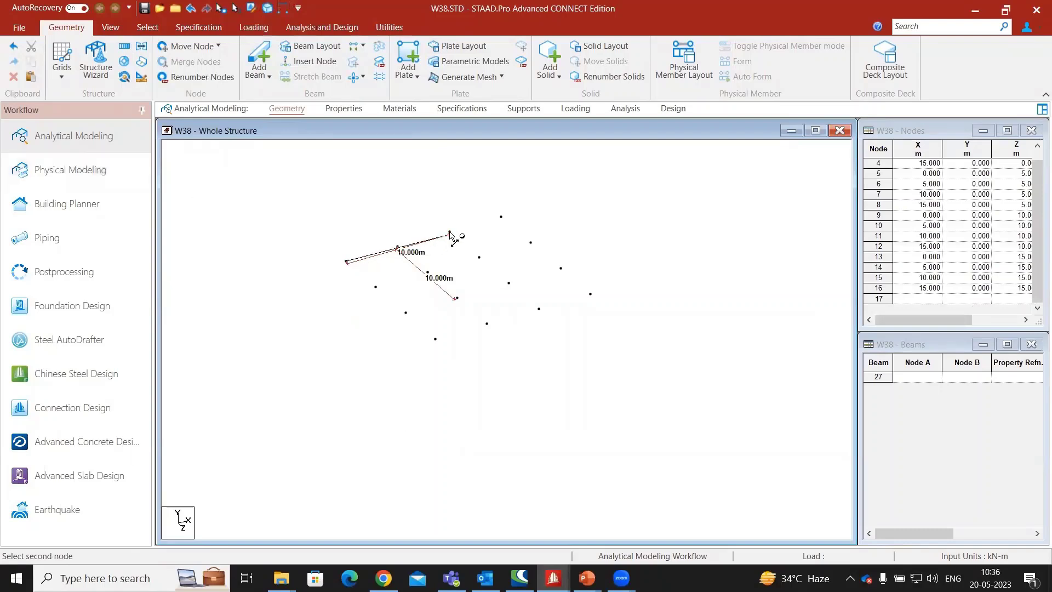
left_click(397, 247)
left_click(456, 298)
scroll(476, 300, "up", 4)
scroll(496, 309, "up", 1)
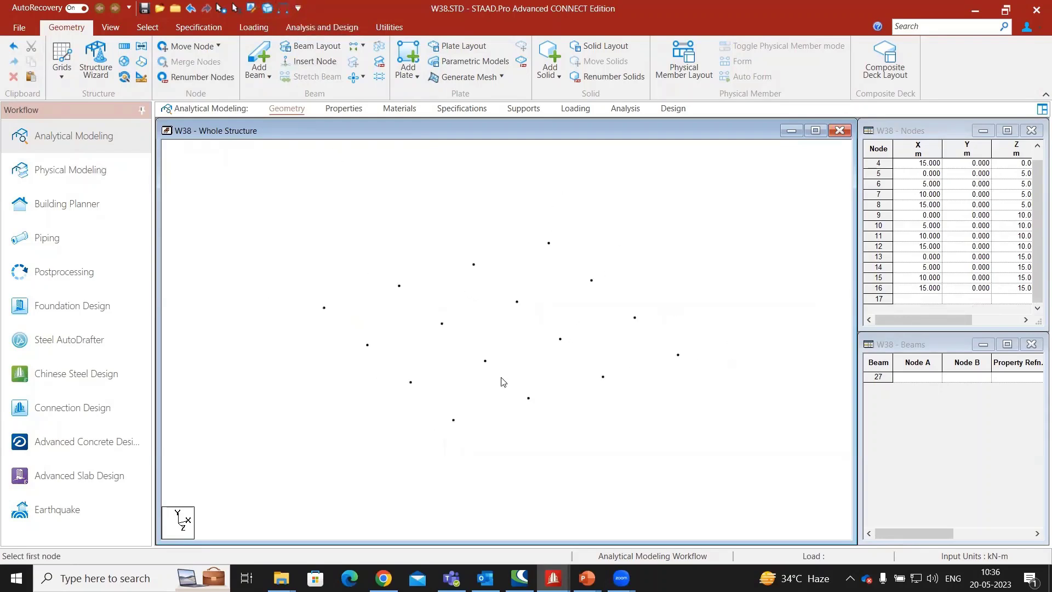
key("ctrl")
key("ctrl")
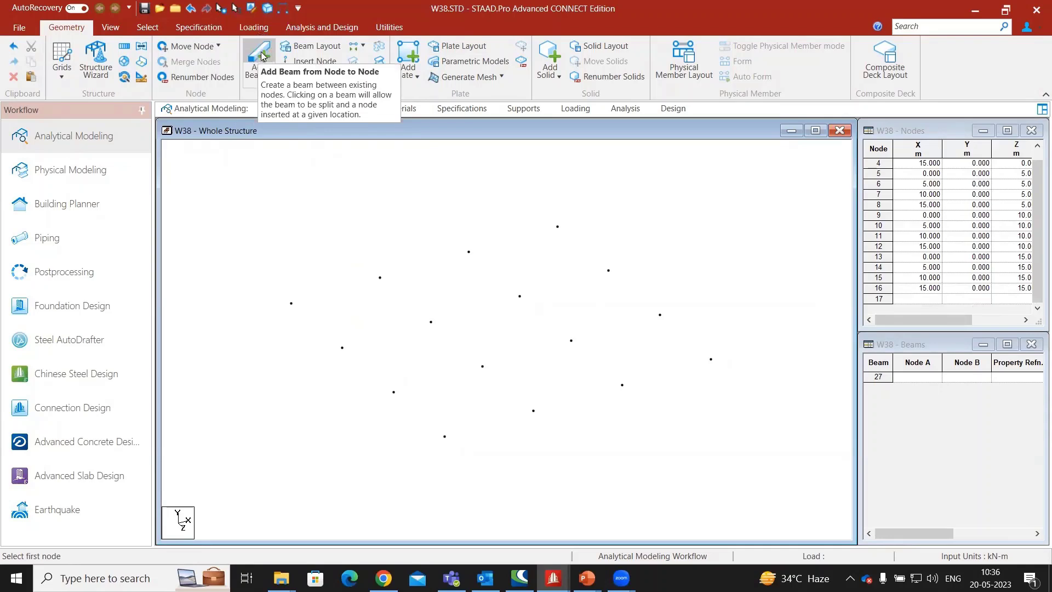
- Add three beams along the first X row, joining nodes 1 to 2, 2 to 3 and 3 to 4
left_click(261, 56)
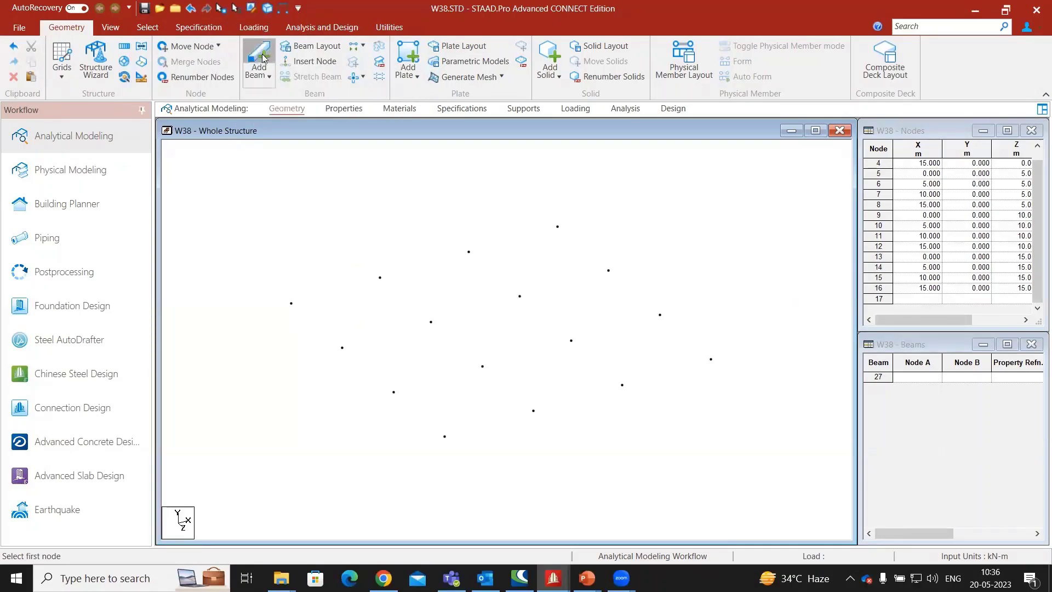
left_click(291, 303)
left_click(380, 278)
left_click(381, 279)
left_click(468, 252)
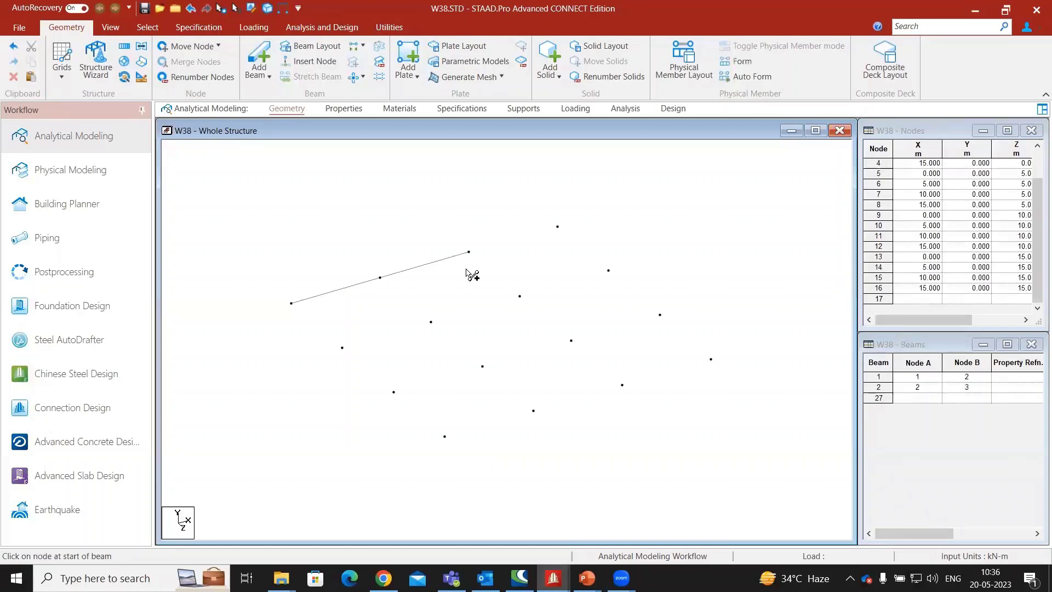
left_click_drag(469, 252, 558, 228)
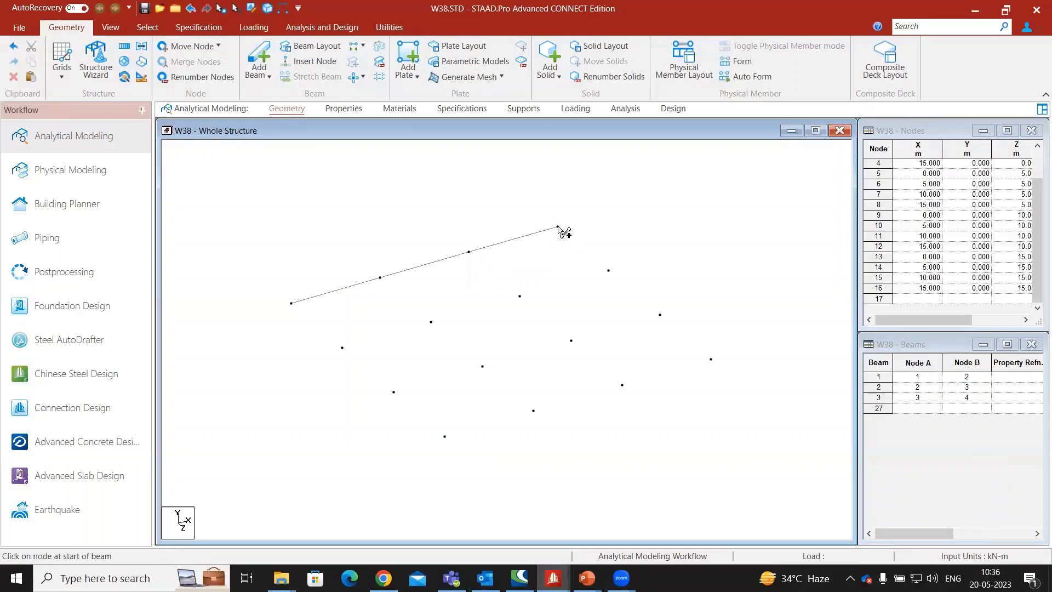
- Add four beams in the Z direction, joining nodes 1 to 5, 2 to 6, 3 to 7 and 4 to 8
left_click(266, 81)
left_click(262, 75)
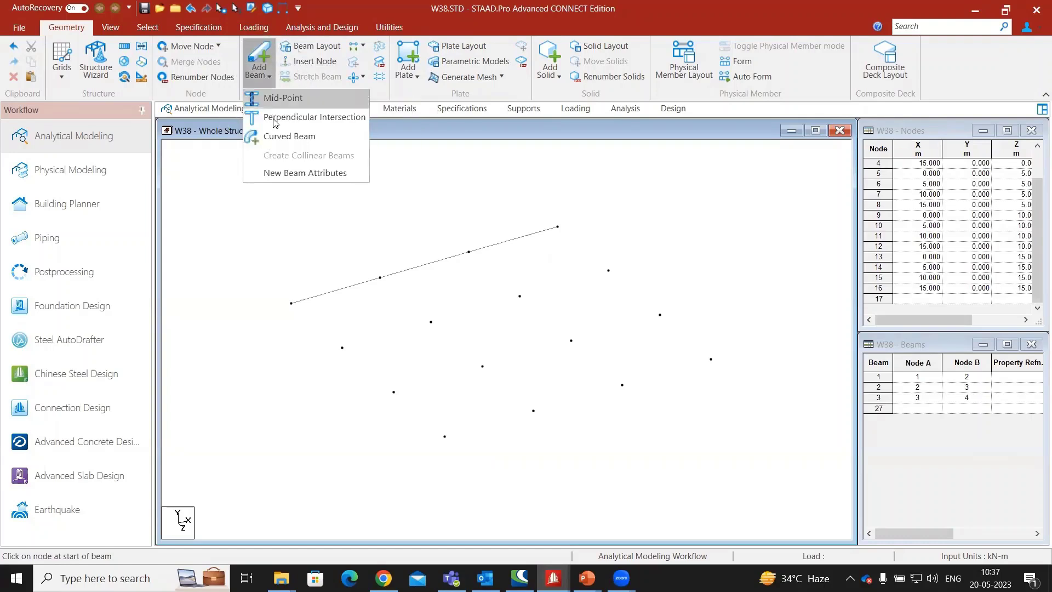
left_click(300, 343)
left_click_drag(293, 304, 342, 348)
left_click_drag(380, 278, 431, 321)
left_click_drag(468, 252, 520, 296)
left_click_drag(557, 227, 608, 270)
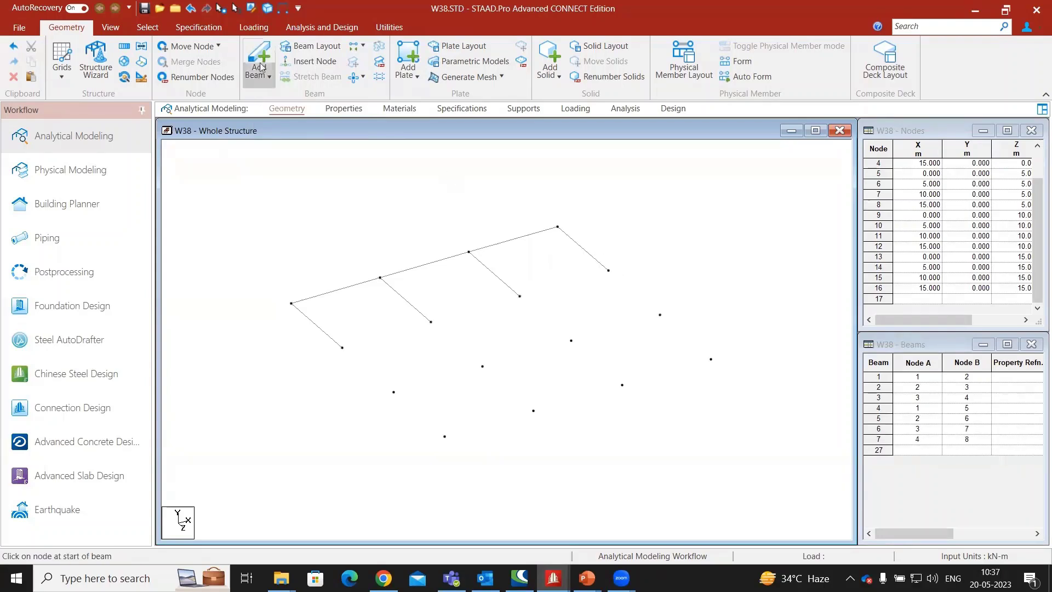
- Add a mid-point beam between the beam from node 1 to 5 and the beam from node 2 to 6
left_click(258, 75)
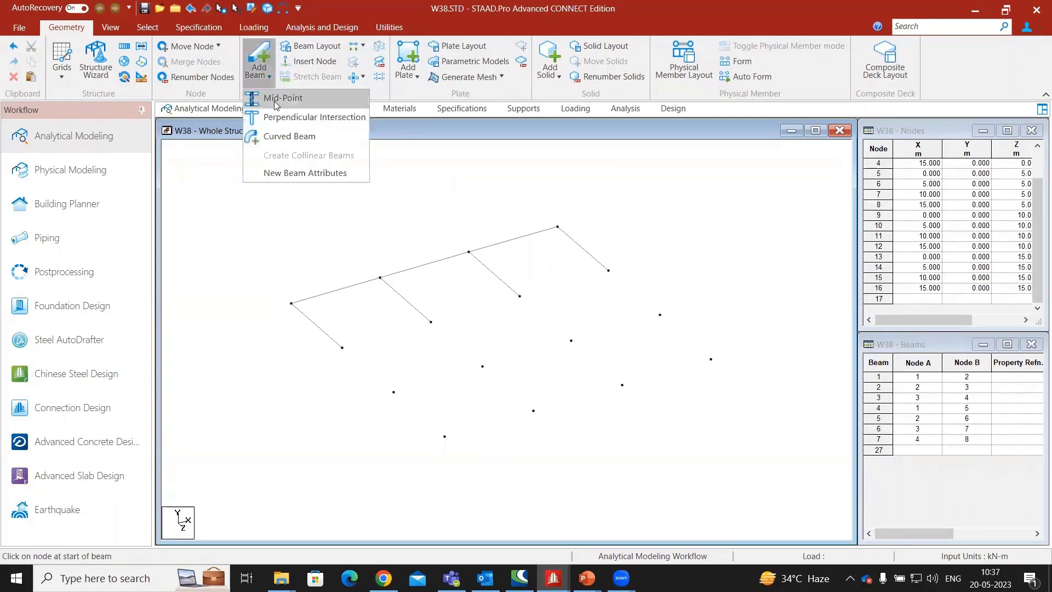
left_click(276, 98)
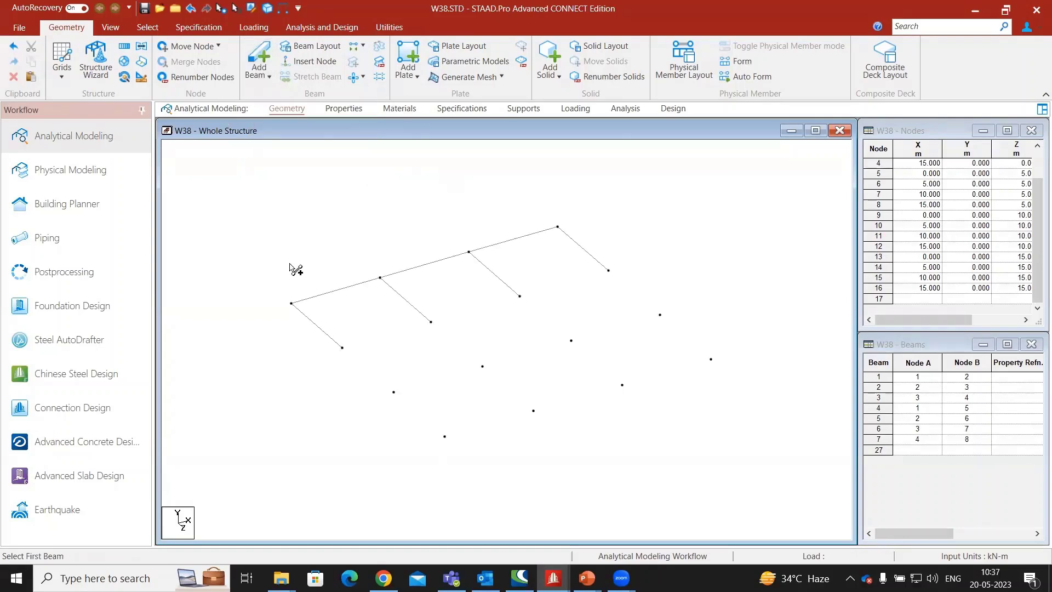
left_click(258, 55)
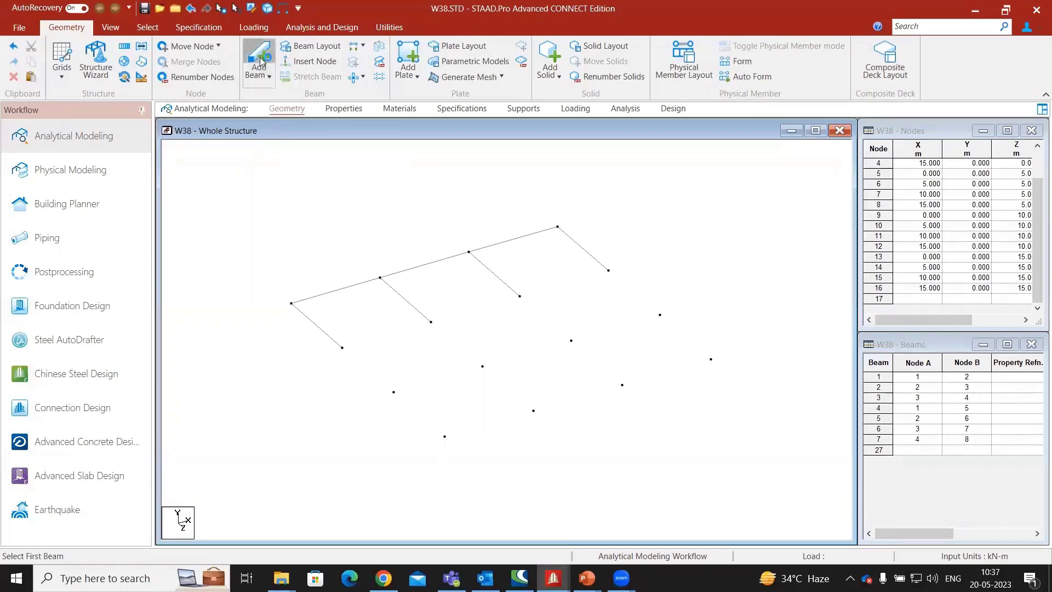
left_click(268, 77)
left_click(280, 98)
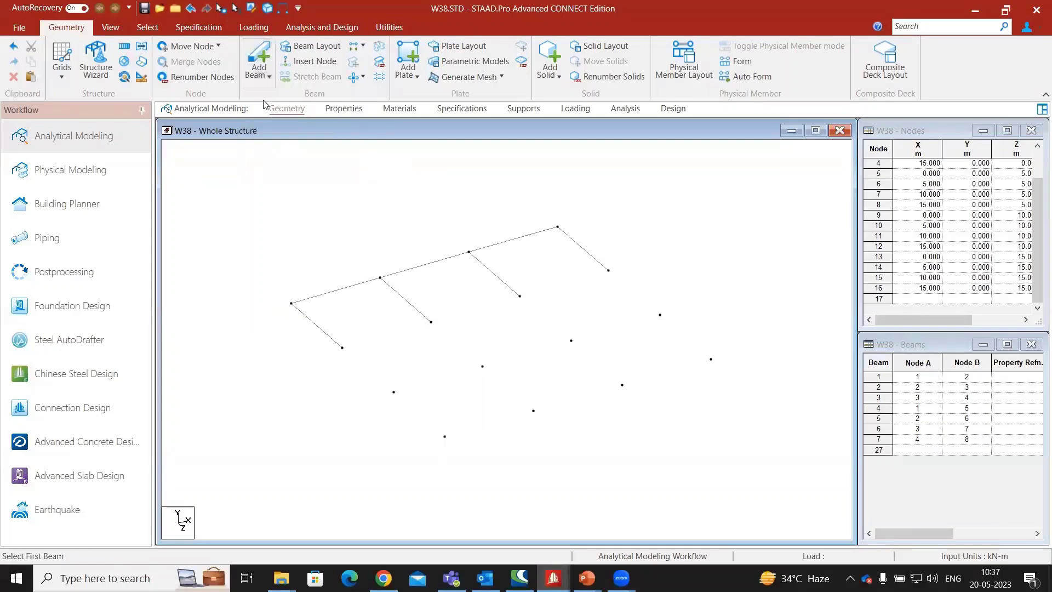
left_click(318, 325)
left_click(317, 325)
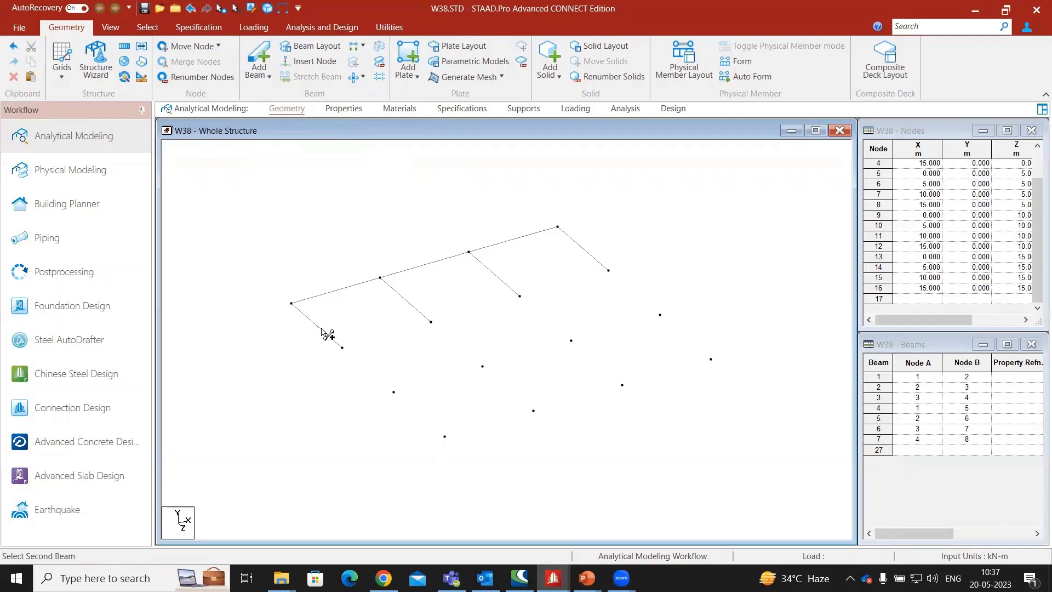
left_click(410, 305)
- Measure the distance between nodes 2 and 6 and from node 1 to the new mid-point node
scroll(348, 323, "up", 3)
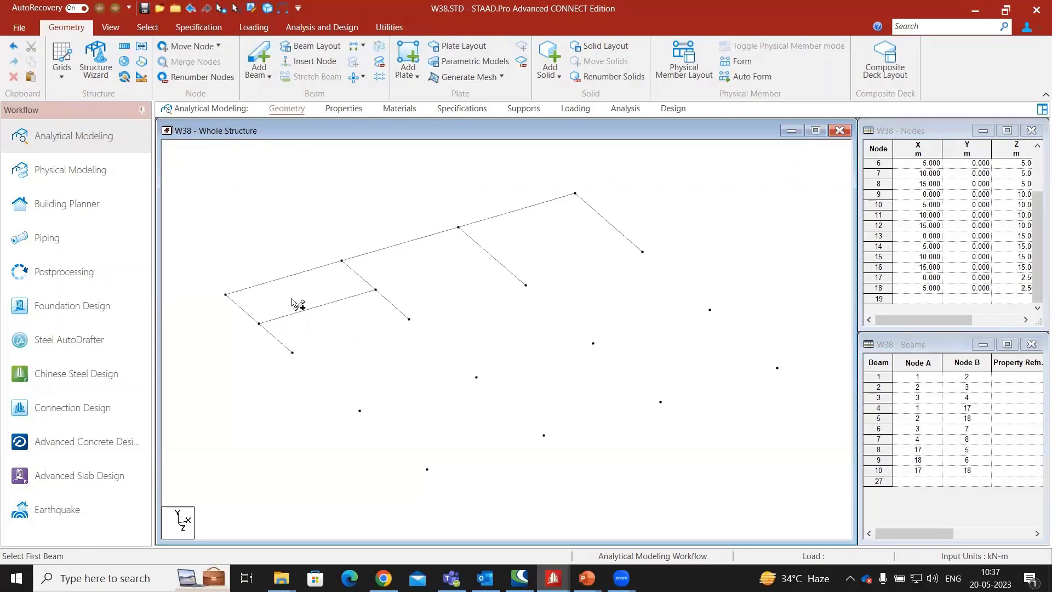
left_click(282, 8)
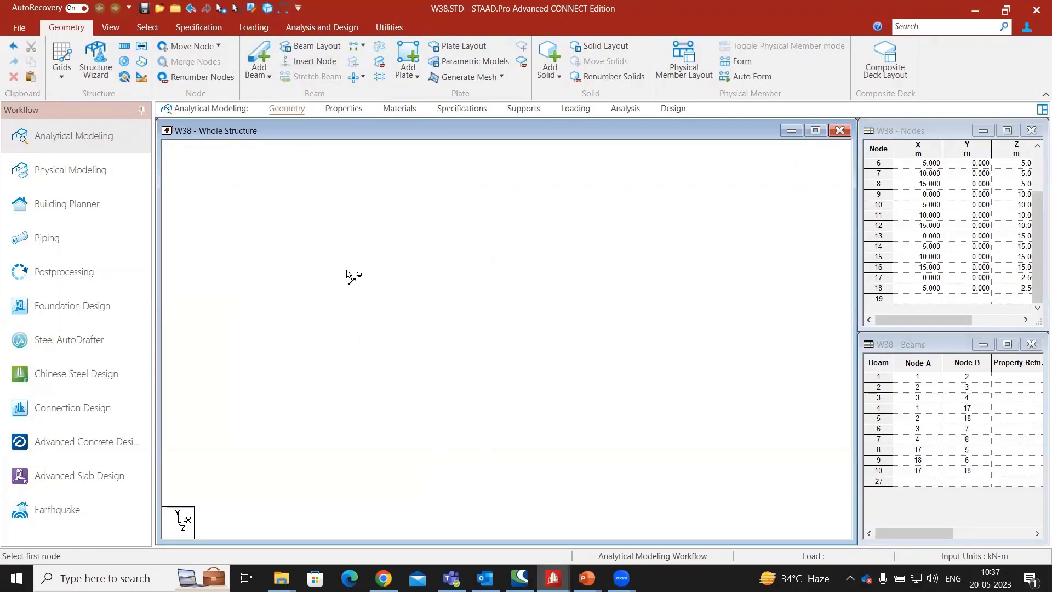
left_click(341, 261)
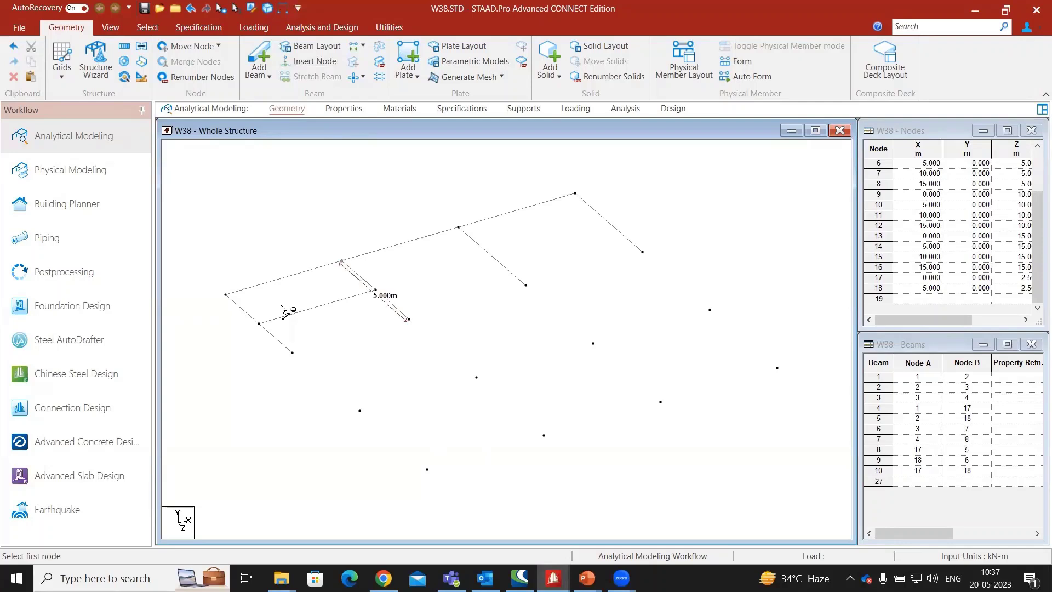
left_click(225, 295)
left_click(257, 323)
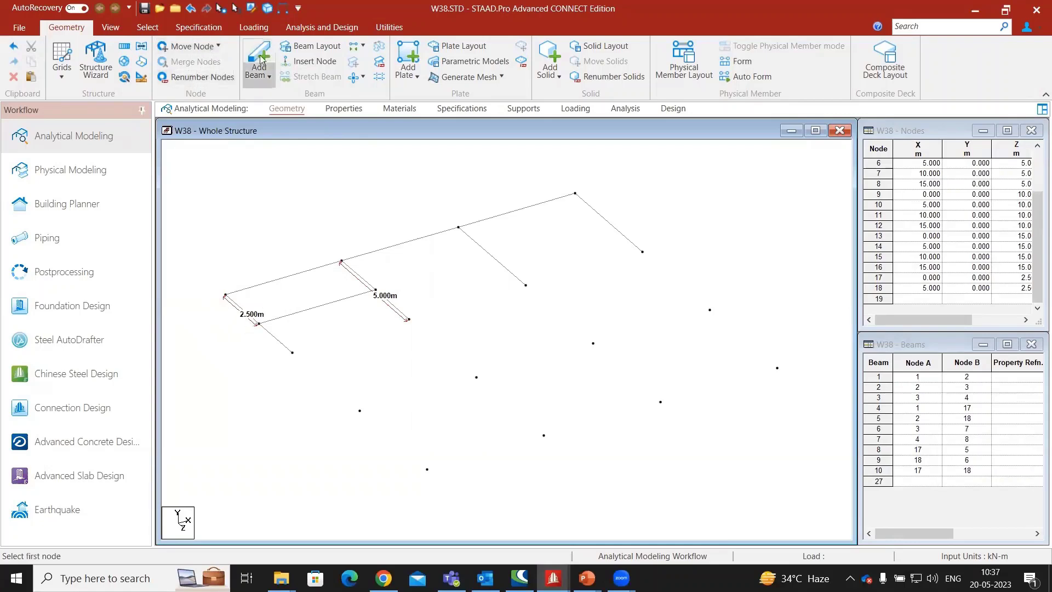
- Add a mid-point beam between the beam from node 3 to 7 and the beam from node 4 to 8
left_click(268, 83)
left_click(298, 111)
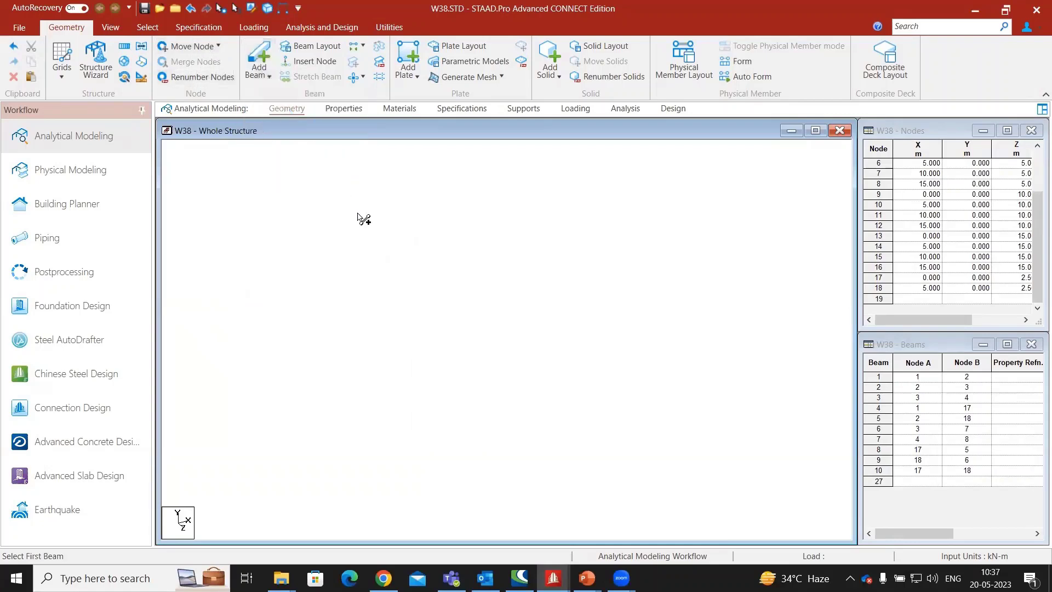
left_click(489, 254)
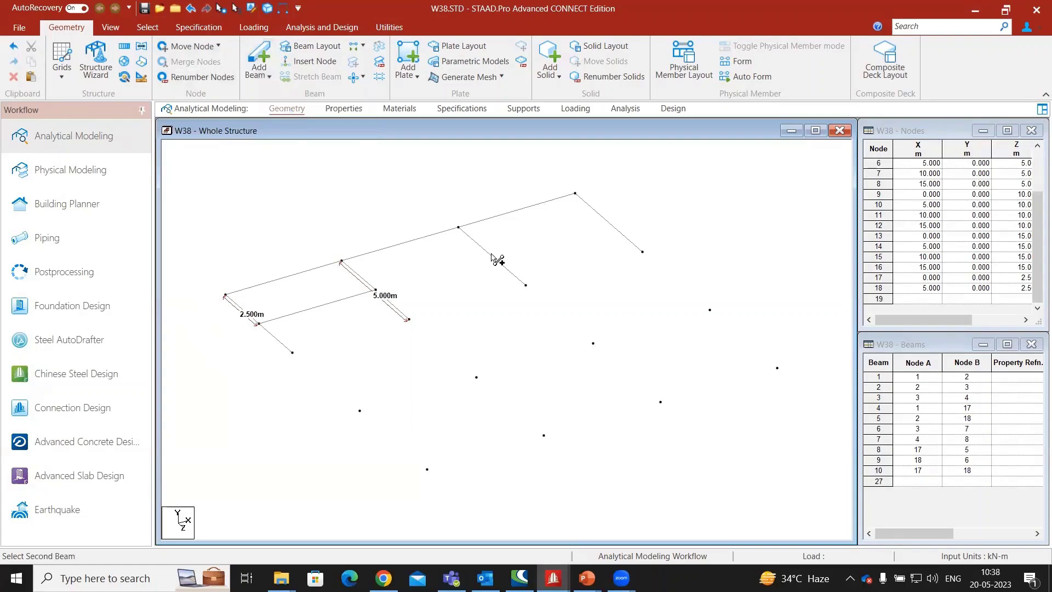
left_click(608, 223)
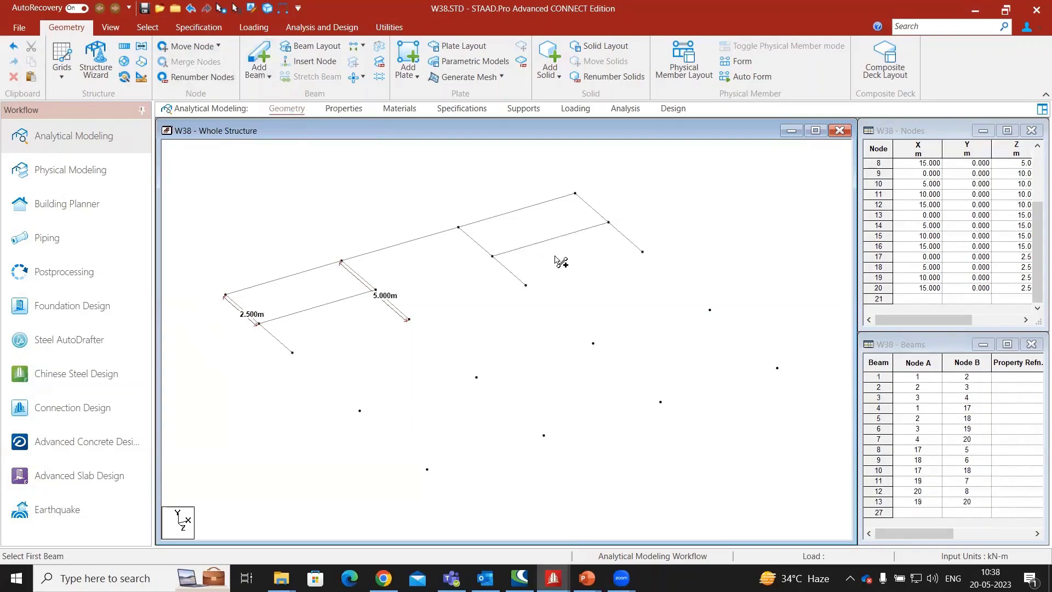
- Try to add a perpendicular-intersection beam starting from the middle of the beam between nodes 1 and 2
left_click(270, 76)
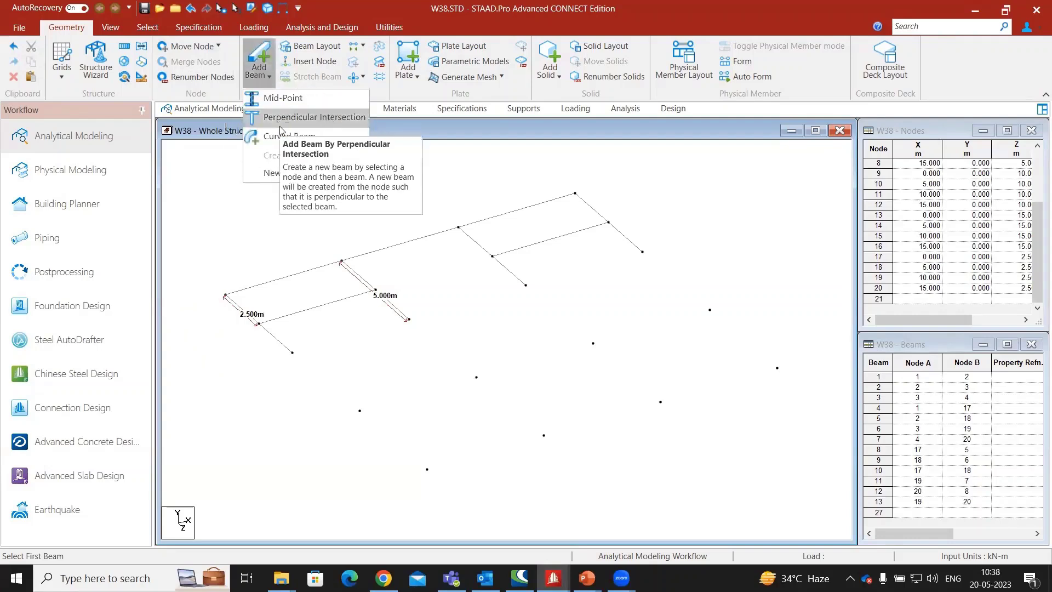
left_click(280, 121)
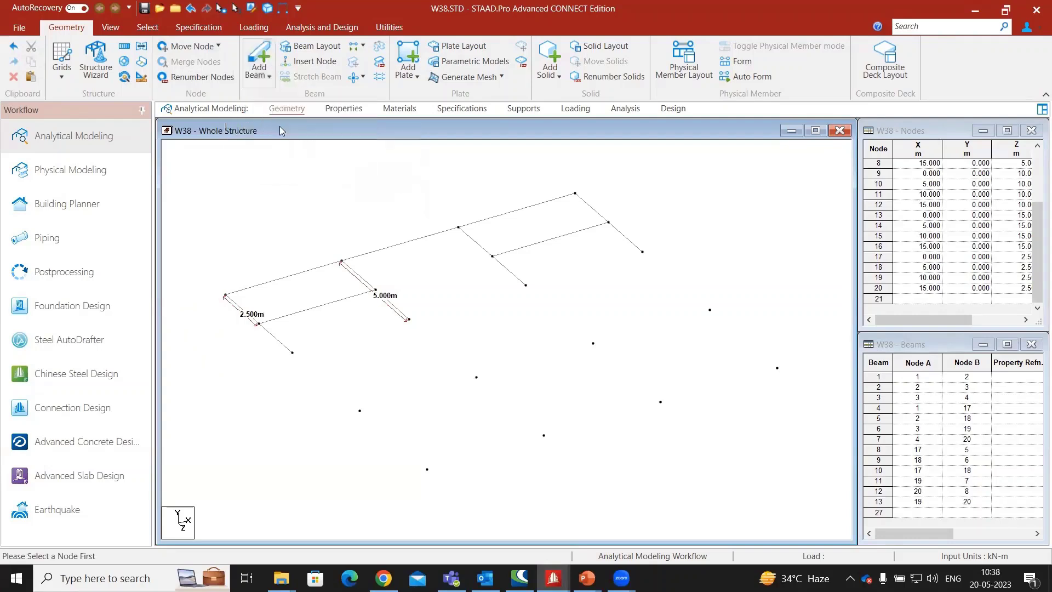
left_click(284, 281)
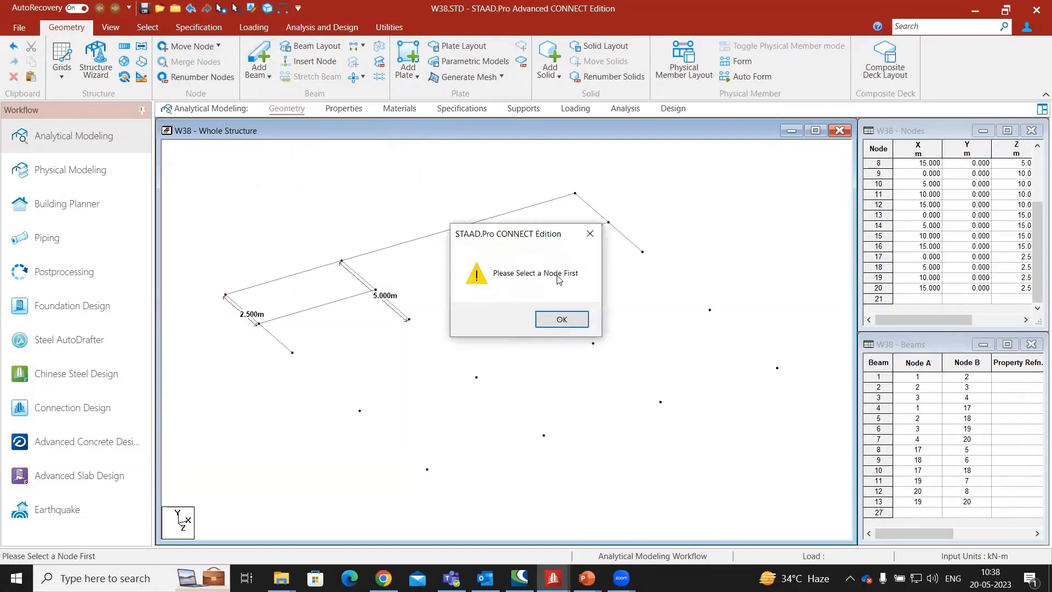
left_click(562, 321)
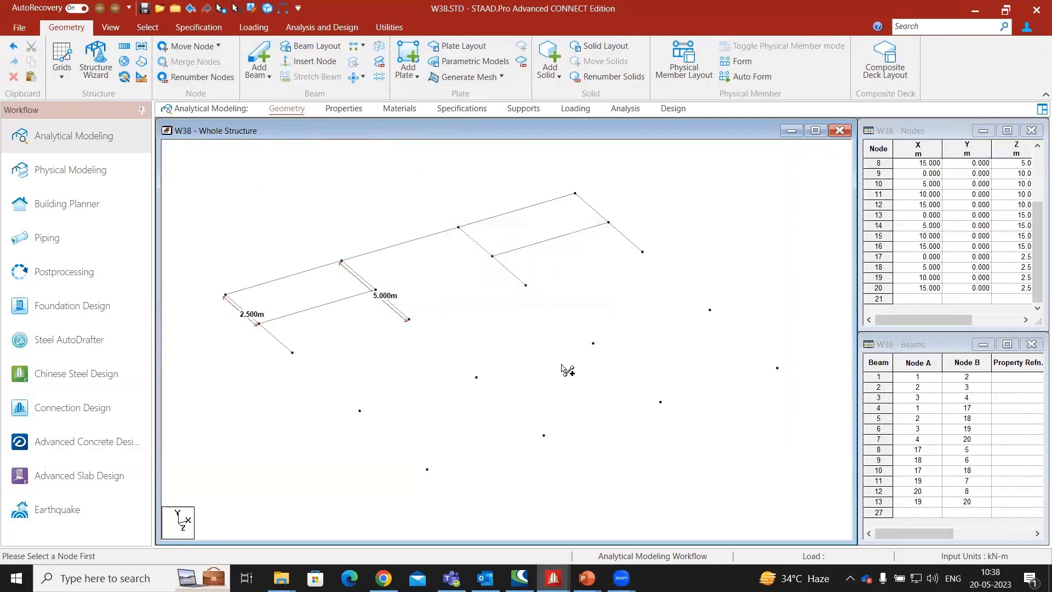
- Insert a mid-point node into the beam between nodes 1 and 2
left_click(317, 62)
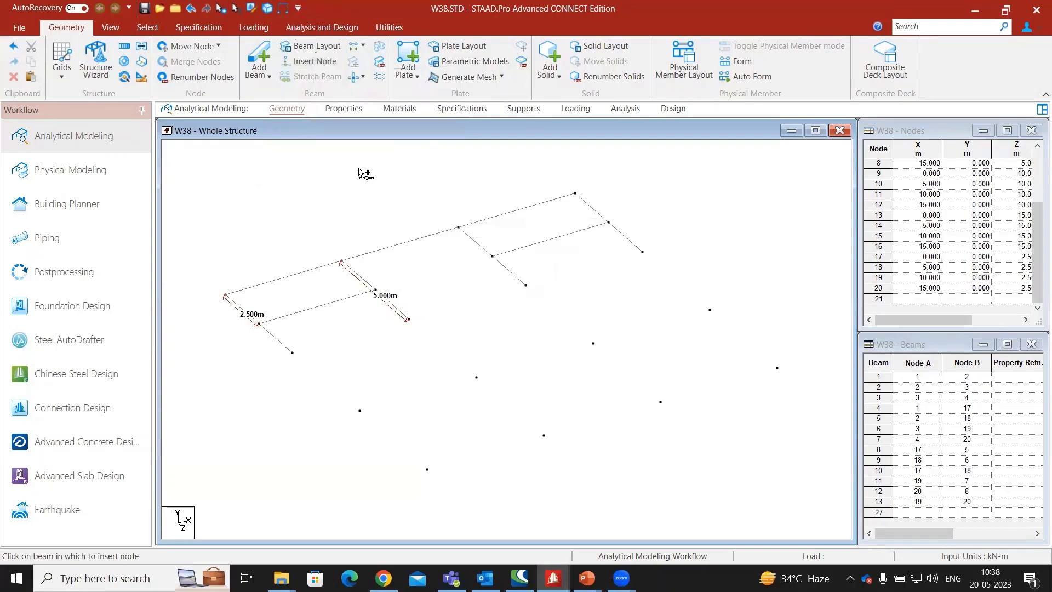
left_click(284, 282)
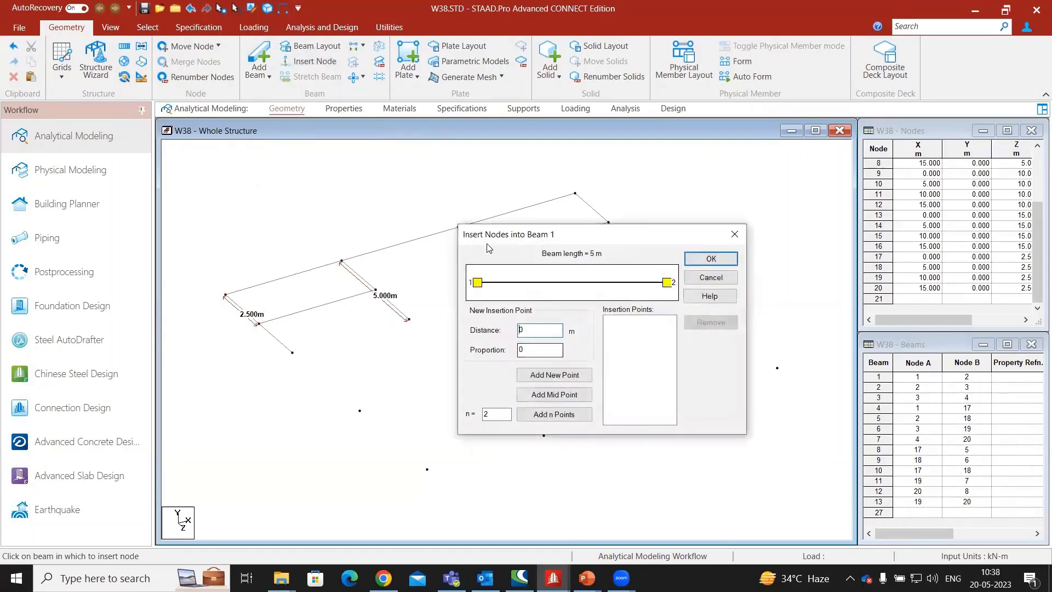
left_click_drag(544, 241, 572, 202)
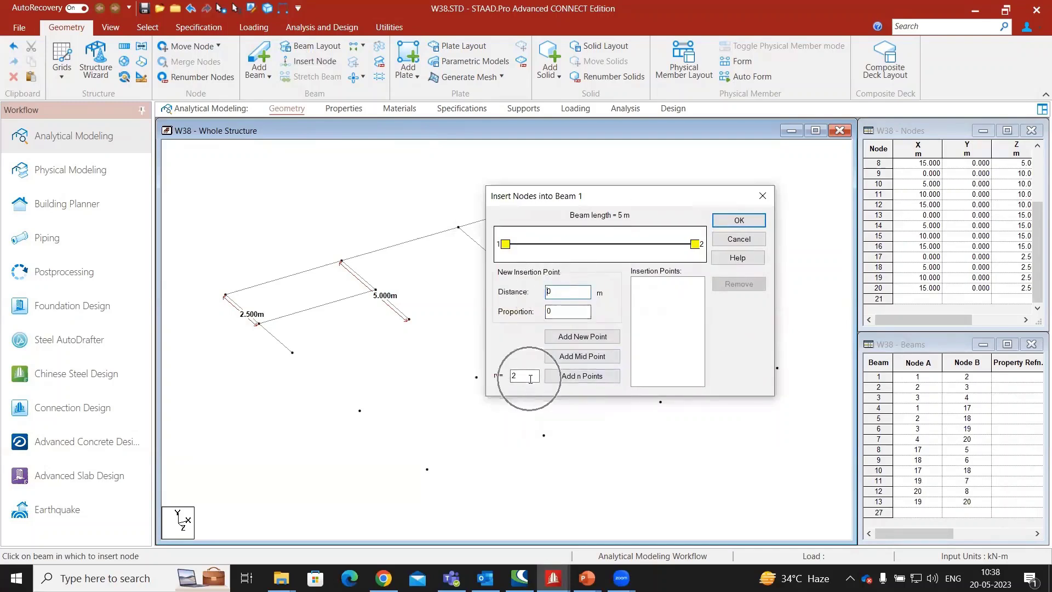
left_click(581, 361)
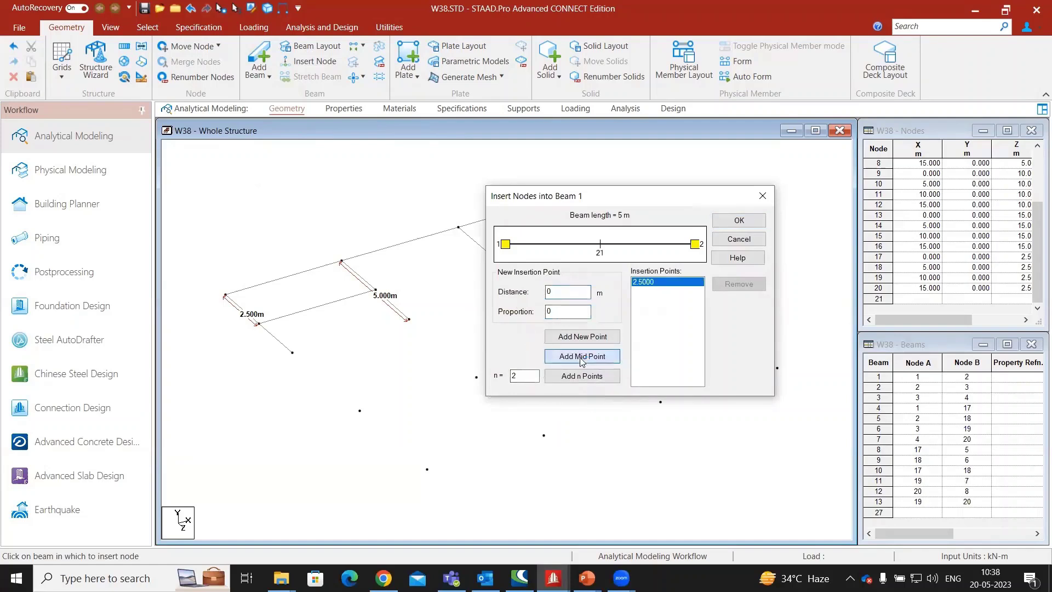
left_click(739, 221)
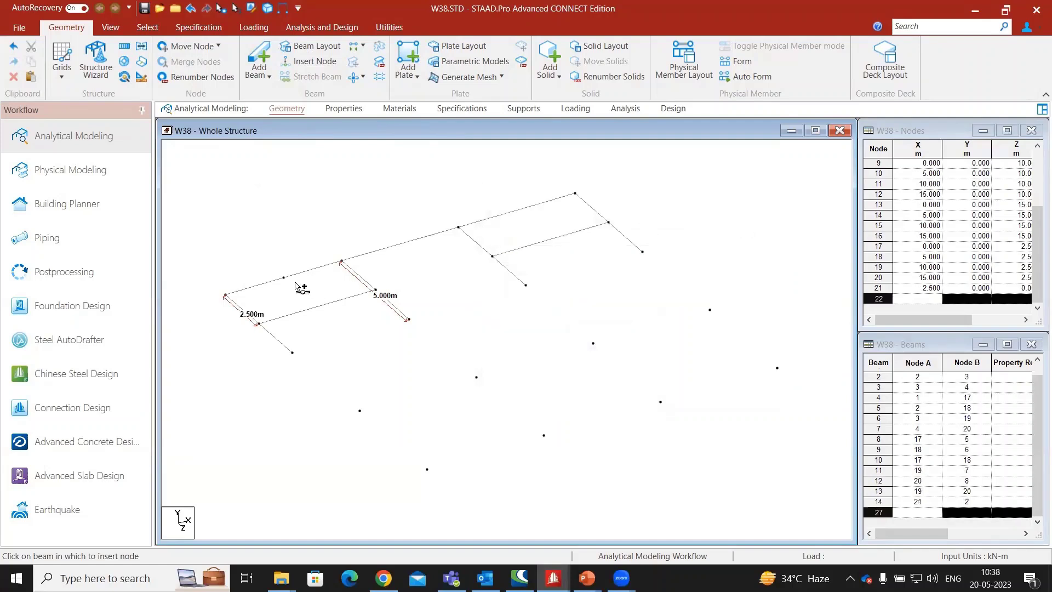
- Add a perpendicular-intersection beam from the node midway between nodes 1 and 2 to the beam between nodes 17 and 18
left_click(269, 77)
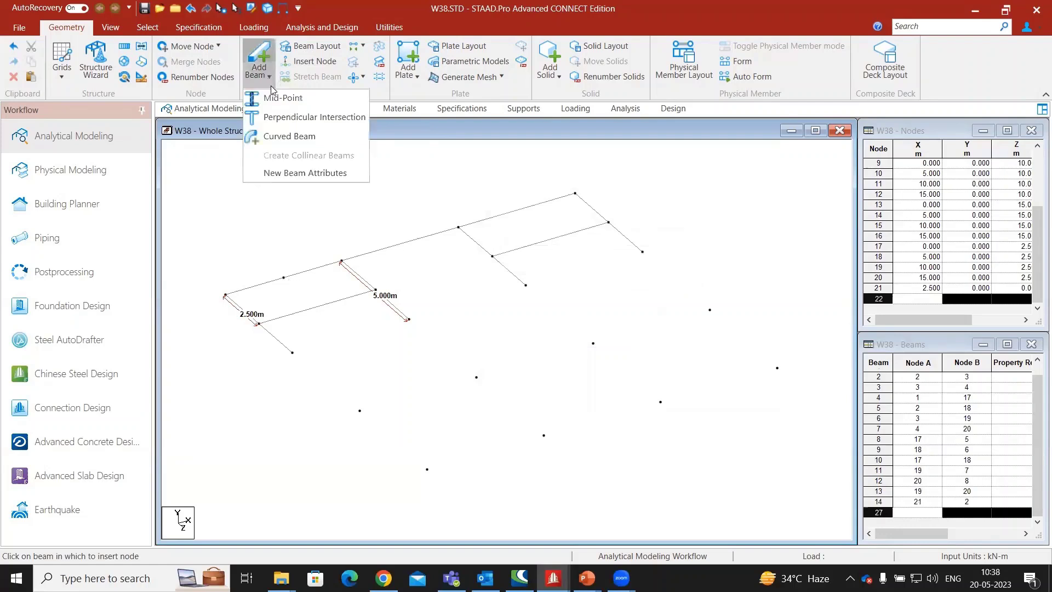
left_click(283, 118)
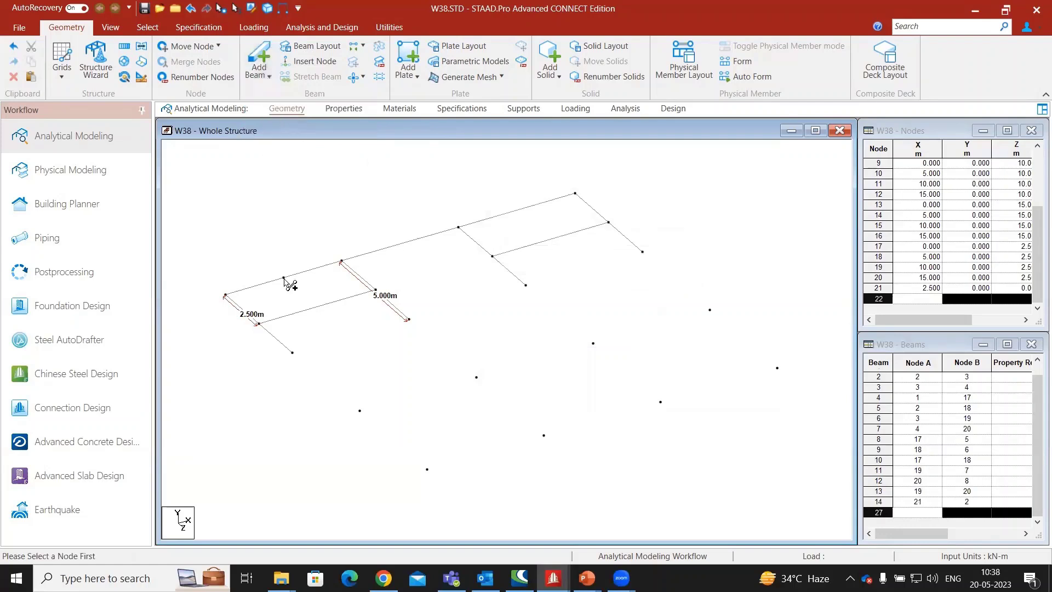
left_click(315, 307)
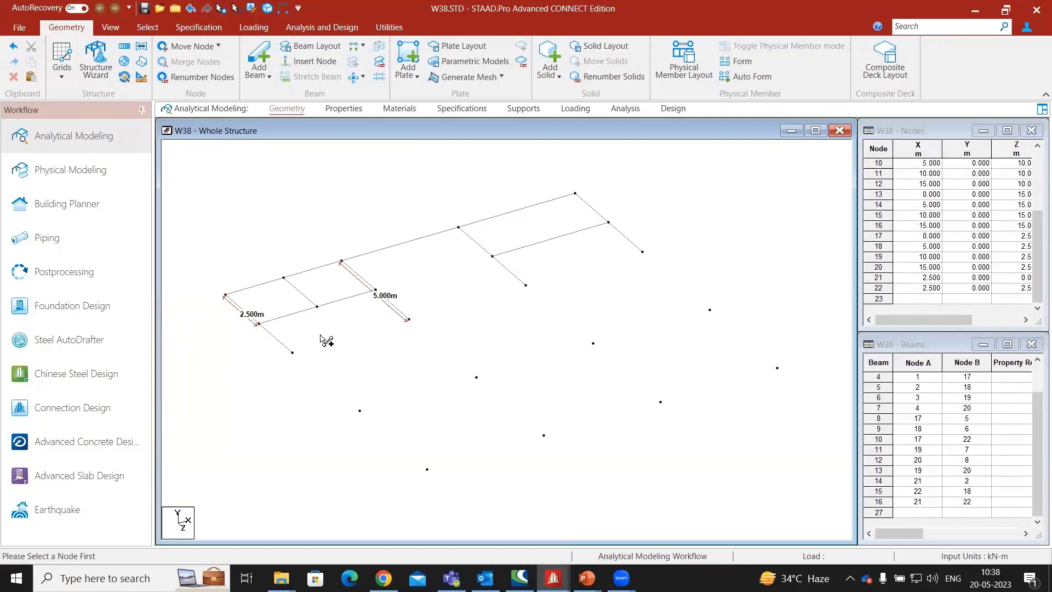
left_click(356, 50)
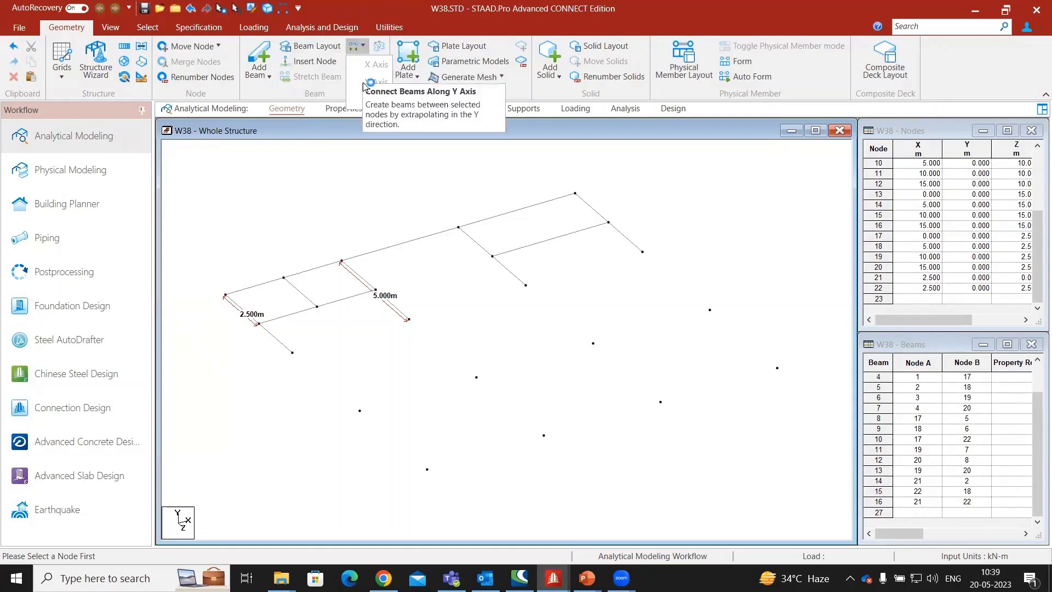
left_click(479, 322)
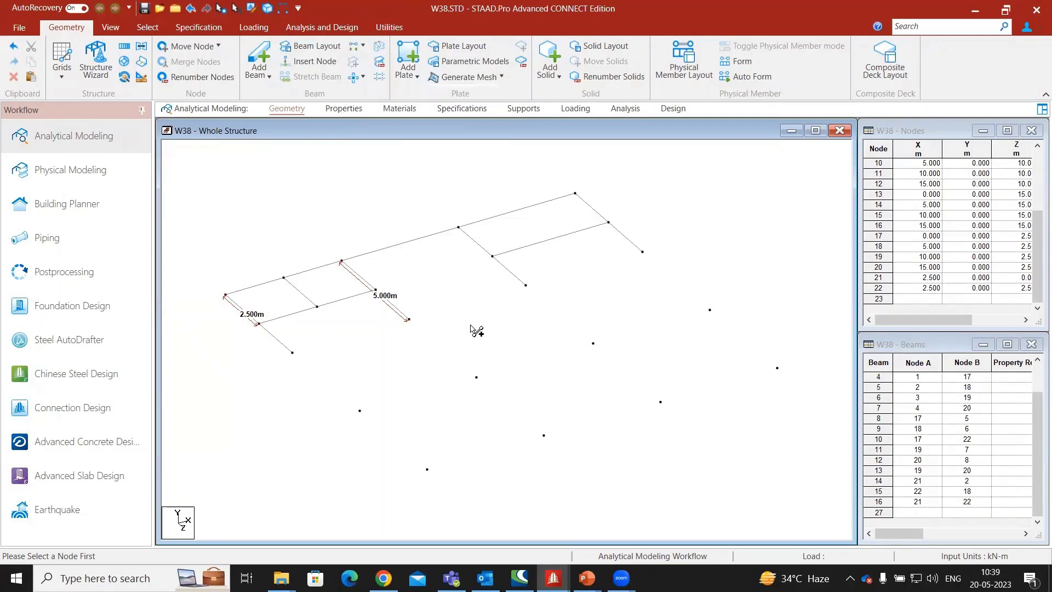
middle_click_drag(472, 325, 447, 287)
left_click(357, 48)
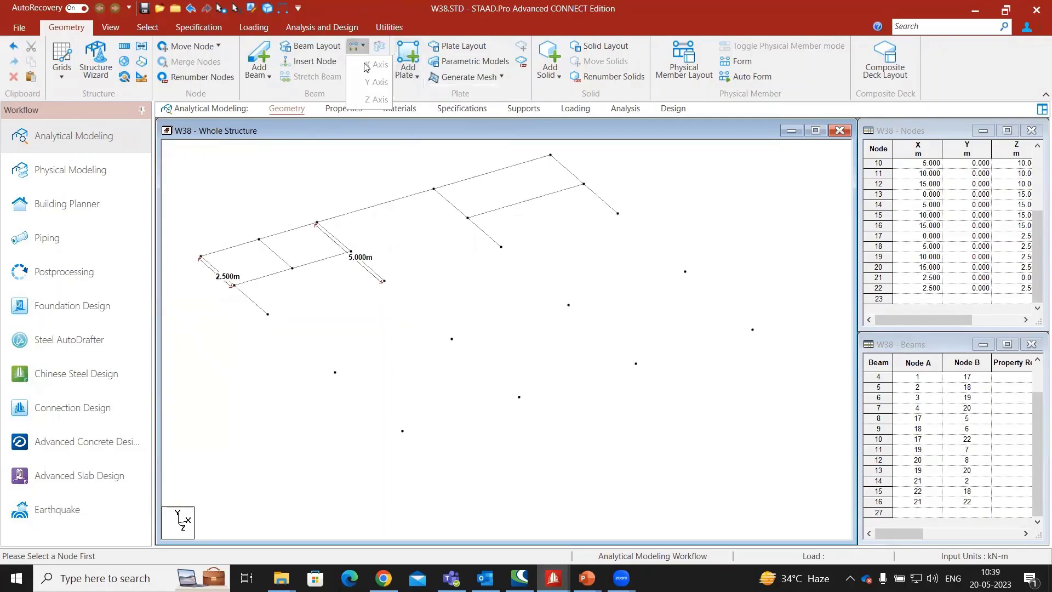
left_click(449, 345)
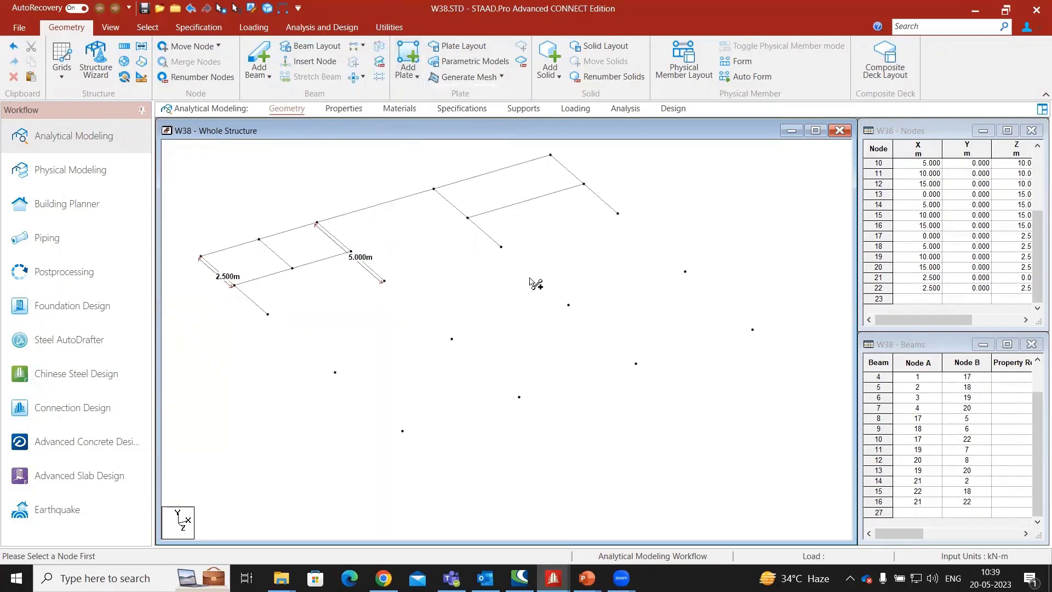
- Select nodes 5 to 16 in the three unconnected grid rows and connect them with beams along the X axis
left_click(234, 8)
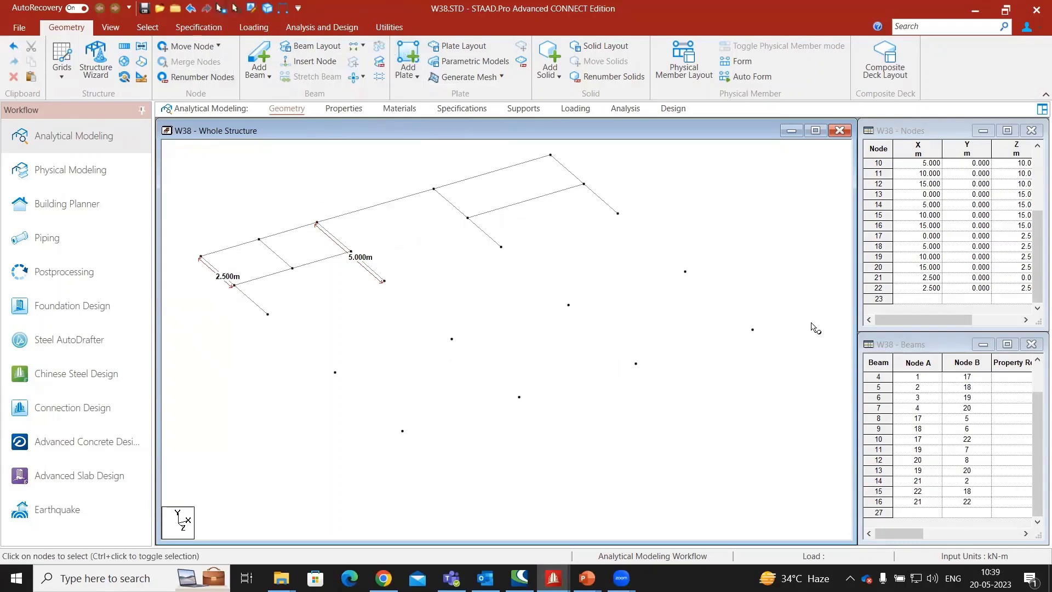
left_click_drag(787, 210, 598, 431)
left_click_drag(640, 256, 495, 403, "ctrl")
left_click_drag(503, 333, 350, 487, "ctrl")
left_click_drag(350, 356, 284, 393, "ctrl")
left_click_drag(415, 267, 248, 334, "ctrl")
left_click_drag(535, 236, 443, 305, "ctrl")
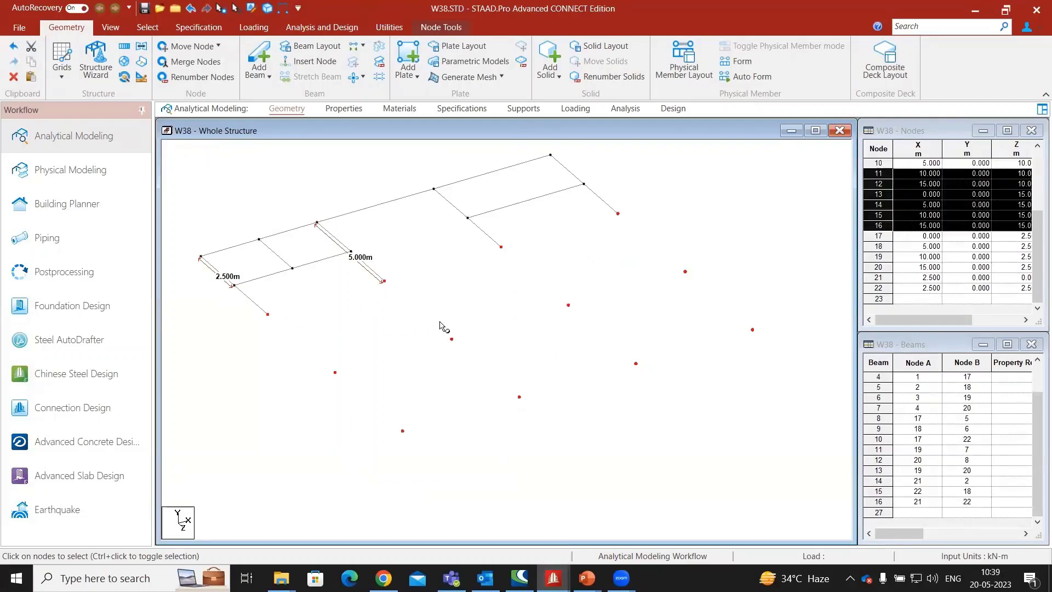
left_click(362, 47)
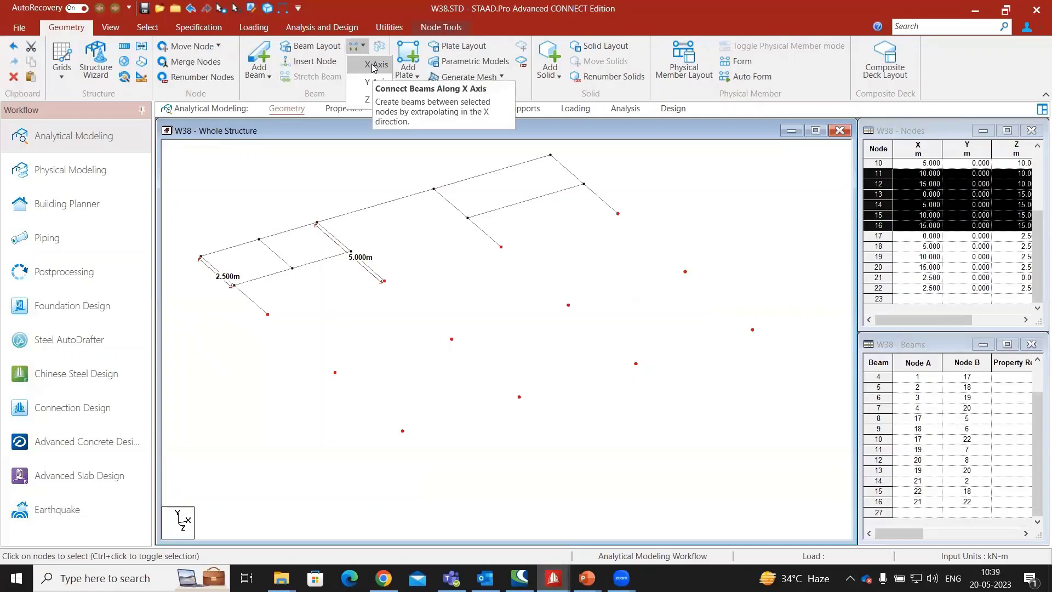
left_click(372, 65)
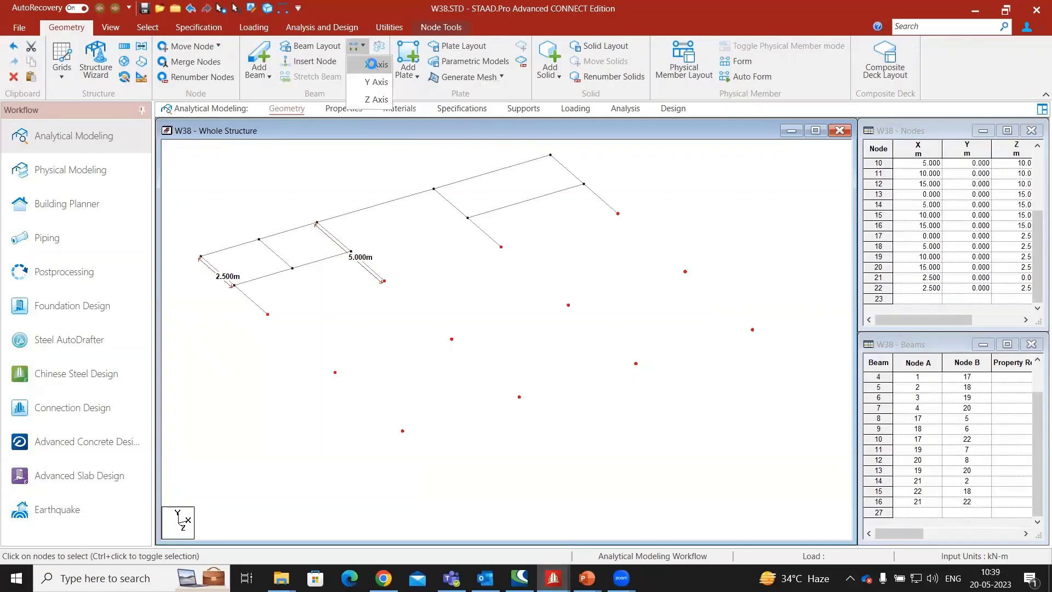
left_click(562, 319)
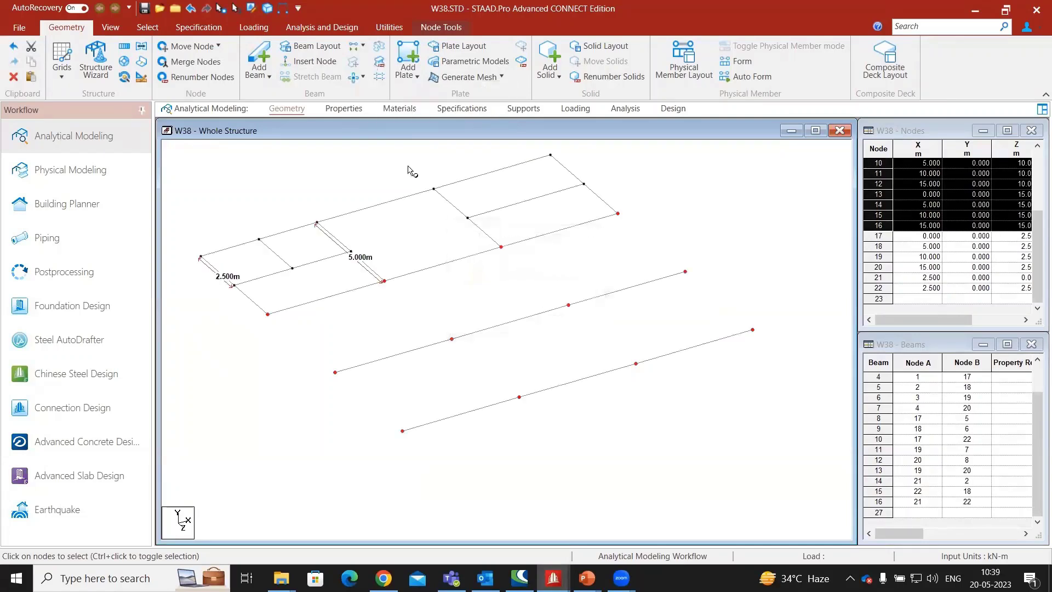
- Connect the same selected nodes with beams along the Z axis and clear the selection
left_click(363, 46)
left_click(370, 100)
left_click(564, 321)
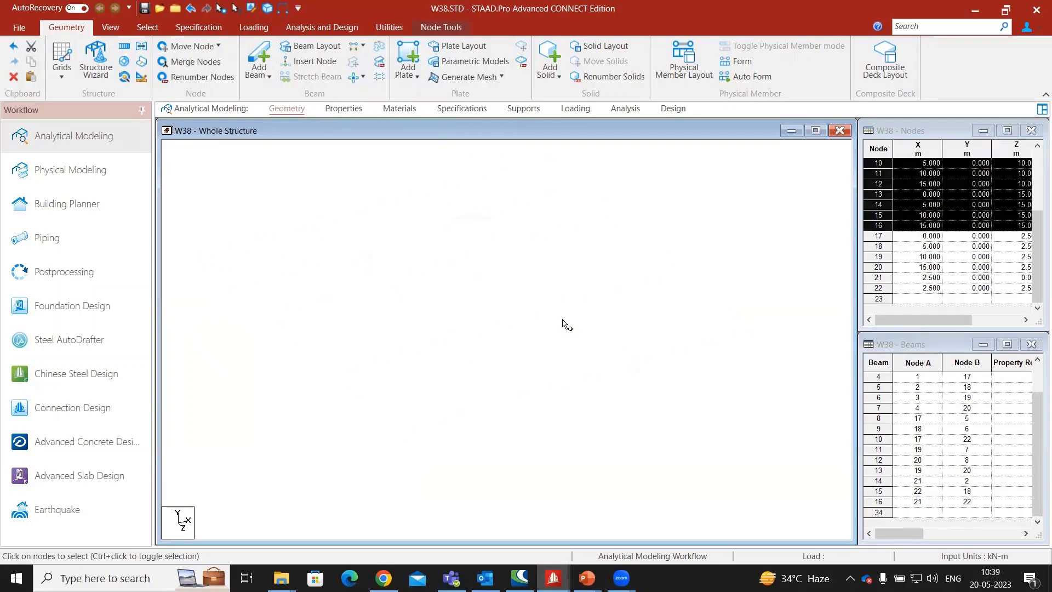
middle_click_drag(562, 319, 581, 378)
left_click(676, 225)
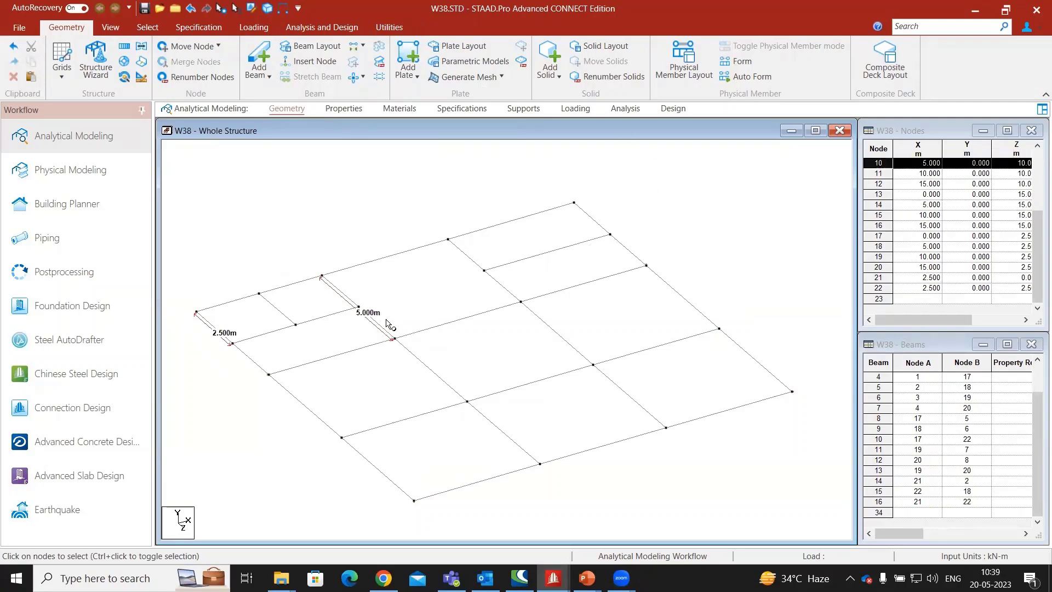
- Remove the two displayed dimensions, between nodes 2 and 6 and between nodes 1 and 17
left_click(284, 9)
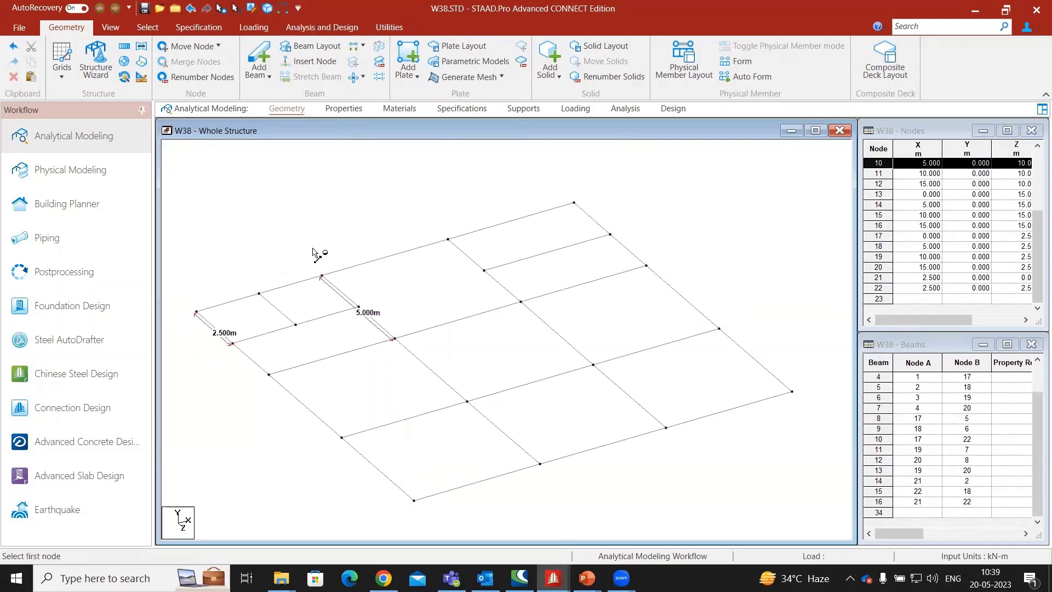
left_click(322, 275)
left_click(393, 339)
left_click(198, 313)
left_click(232, 344)
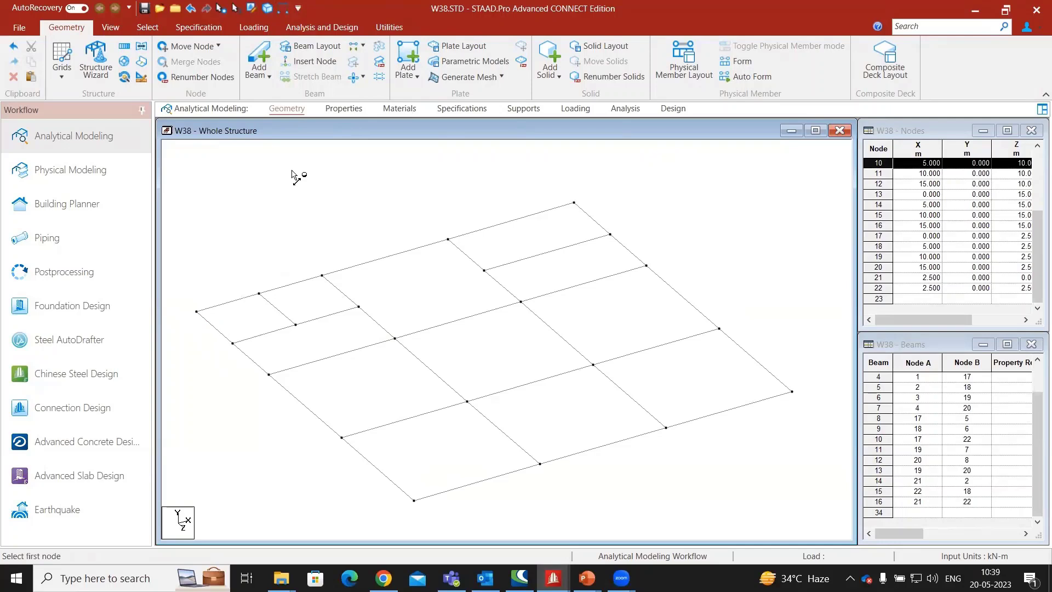
- Check the model for intersecting members using a tolerance of 0.001 m
left_click(359, 80)
left_click(384, 108)
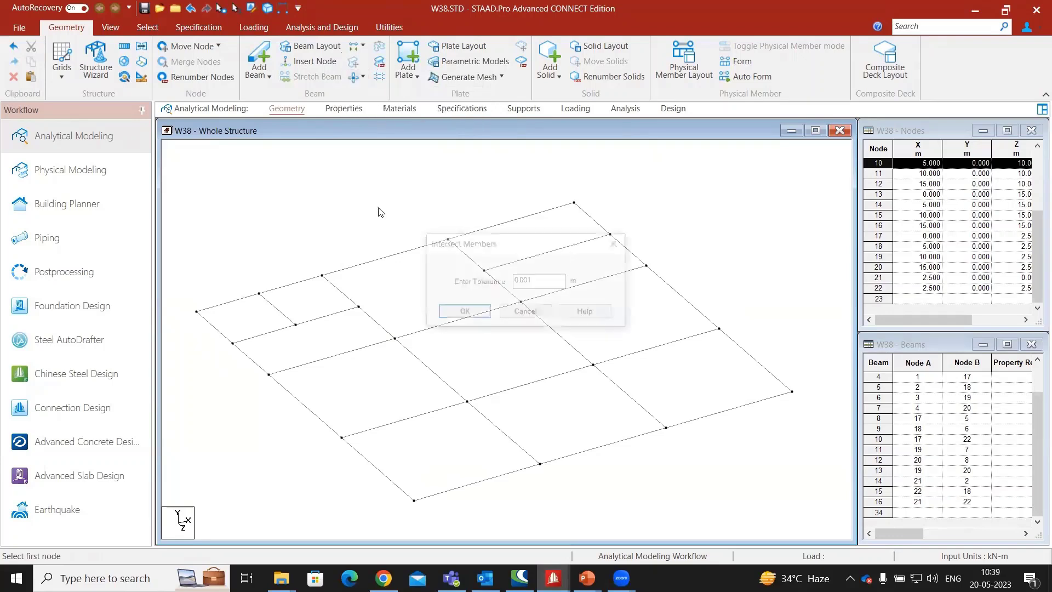
left_click(465, 310)
left_click(593, 318)
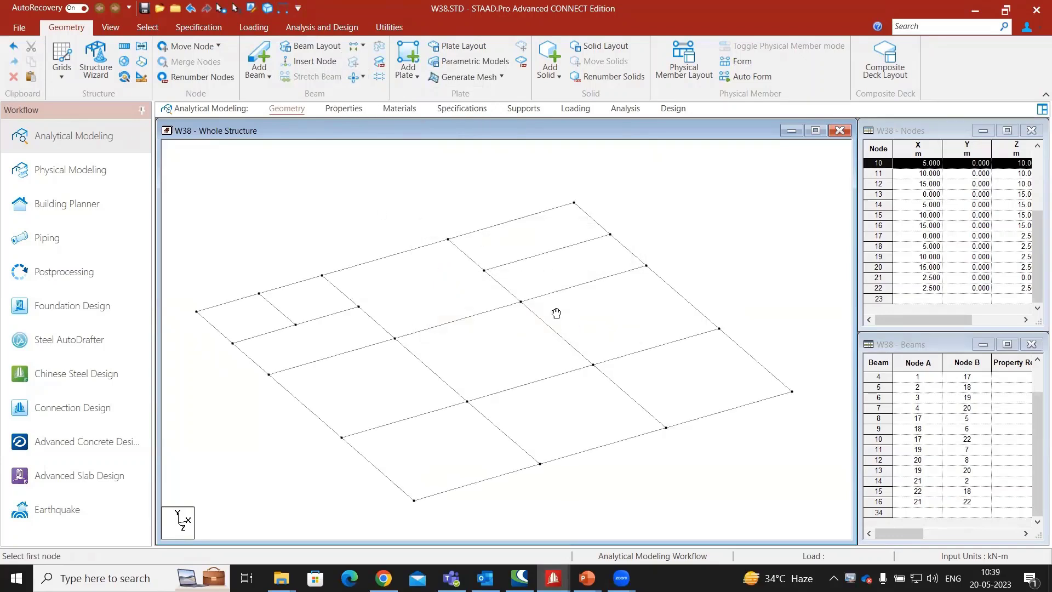
- Add a mid-point beam between the beam from node 3 to 4 and the beam from node 7 to 8
left_click(265, 76)
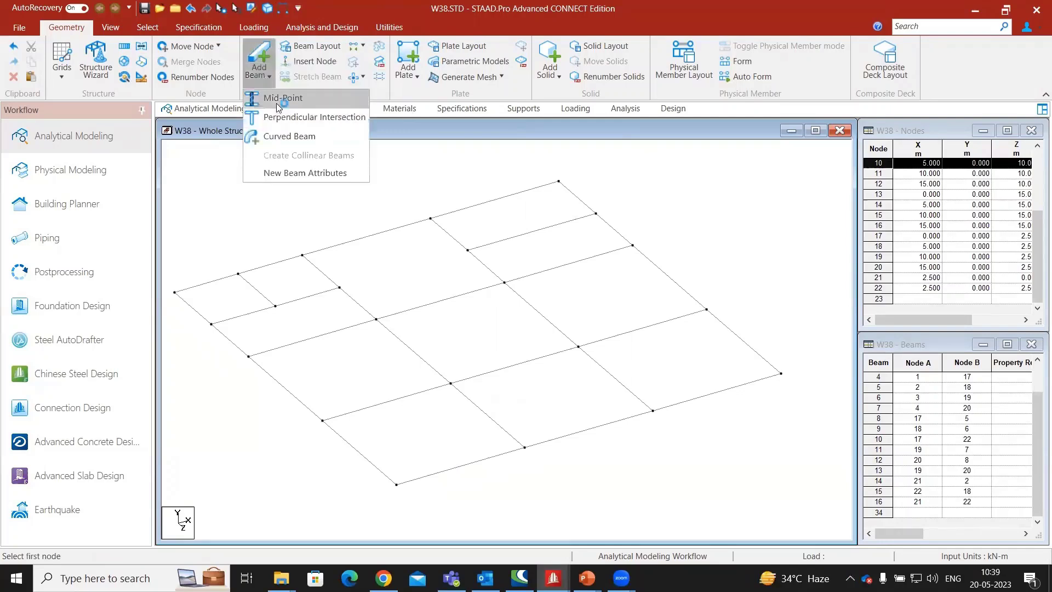
left_click(274, 97)
left_click(502, 198)
left_click(564, 267)
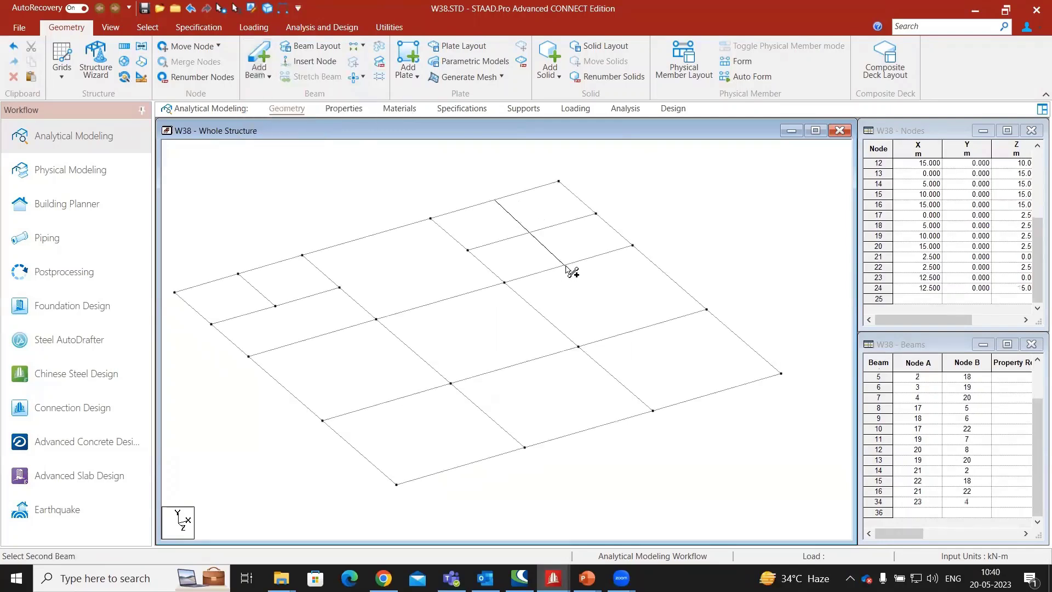
- Select the crossing beams between nodes 19 and 20 and nodes 23 and 24 to check whether they are split at their crossing
scroll(546, 240, "up", 1)
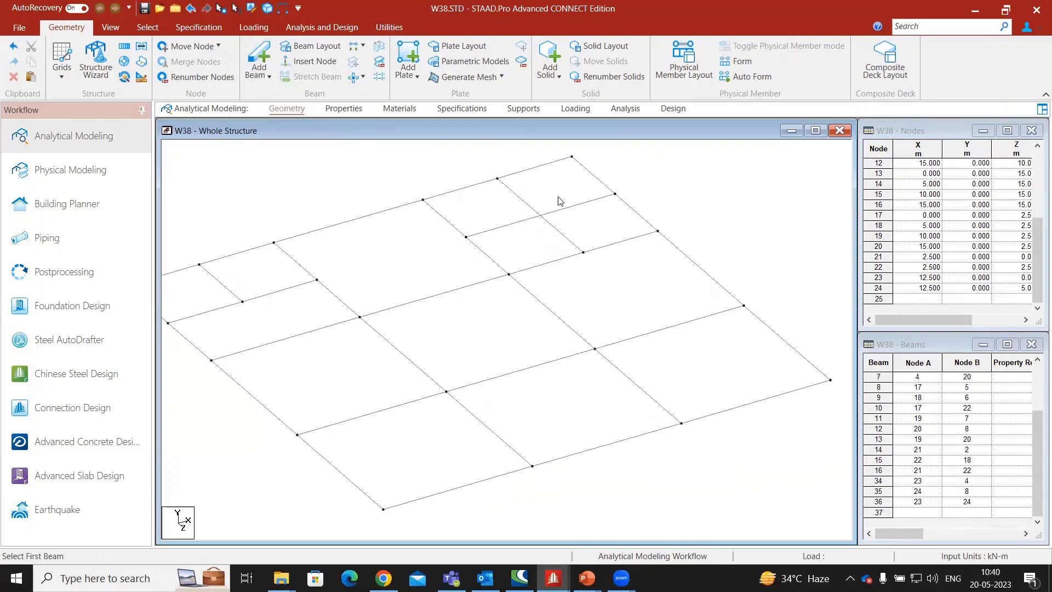
left_click(527, 204)
left_click(544, 220)
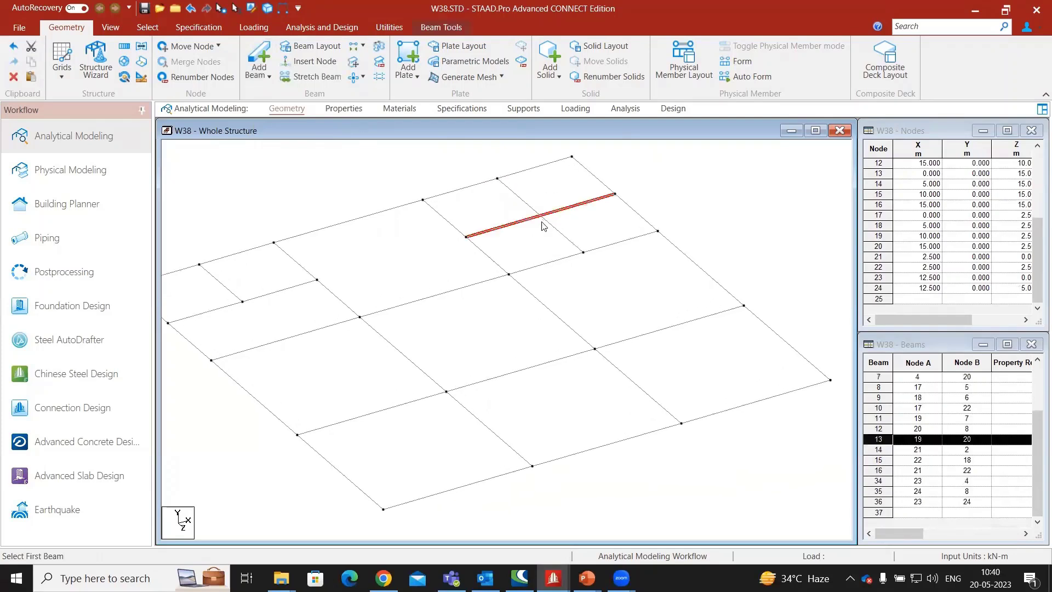
left_click(546, 215, "ctrl")
left_click(588, 226)
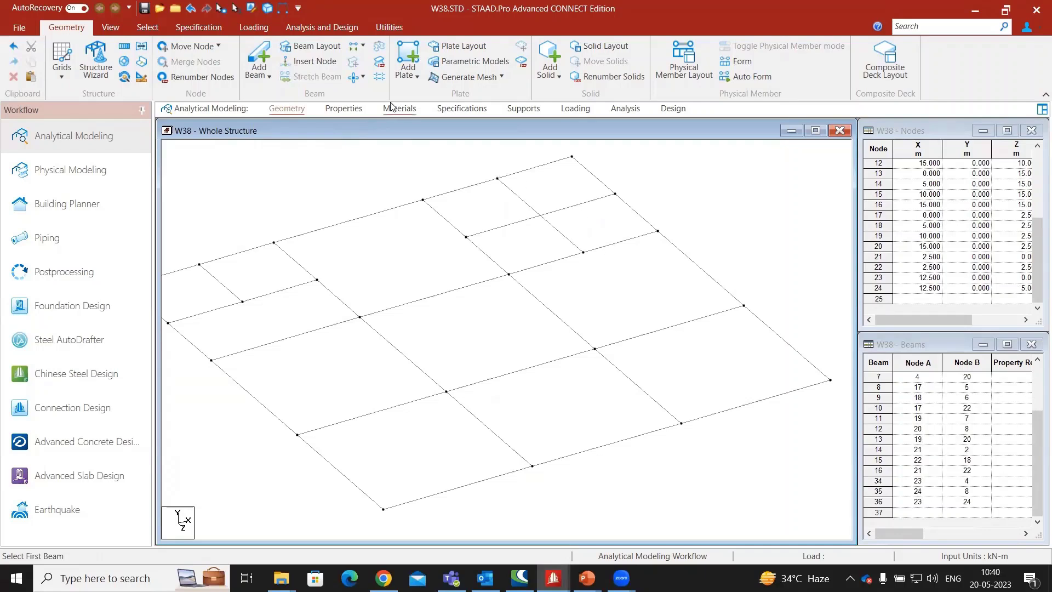
- Highlight the intersecting beams in the model using a tolerance of 0.001 m
left_click(357, 77)
left_click(362, 96)
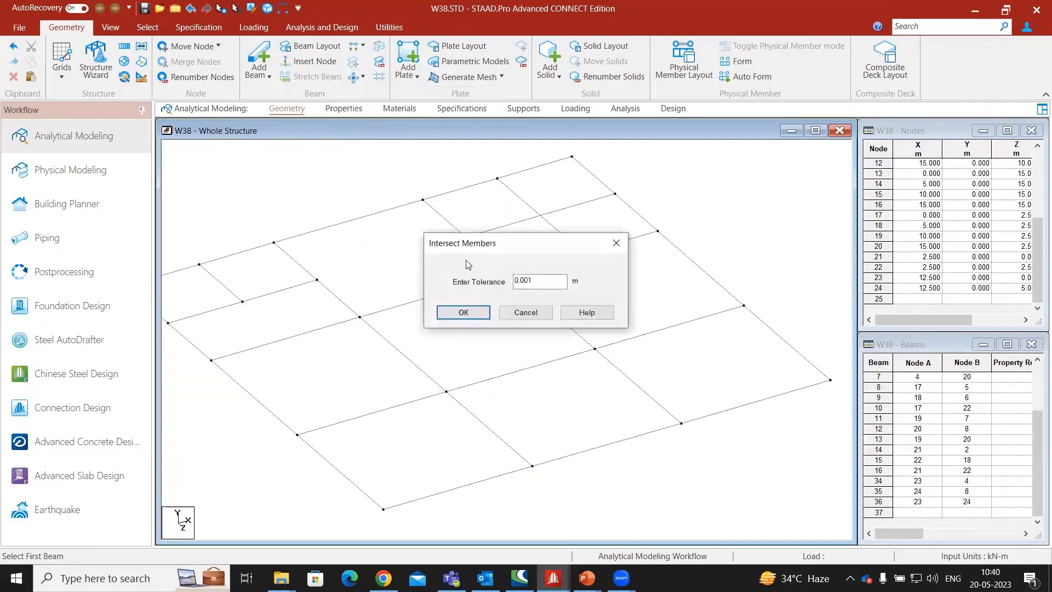
left_click(466, 313)
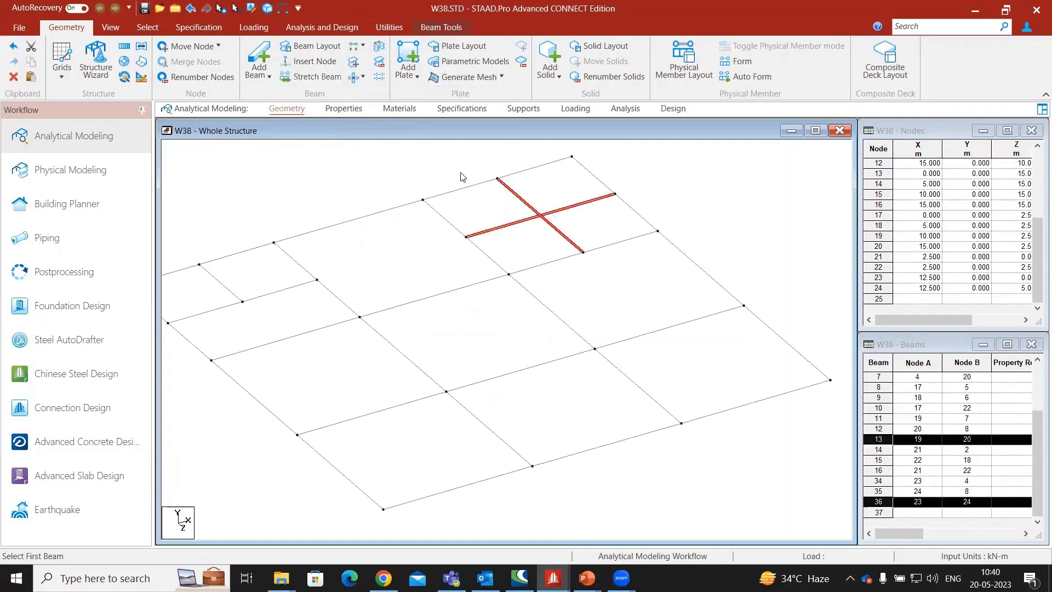
- Intersect the two highlighted crossing beams with a 0.001 m tolerance so they share a node
left_click(357, 76)
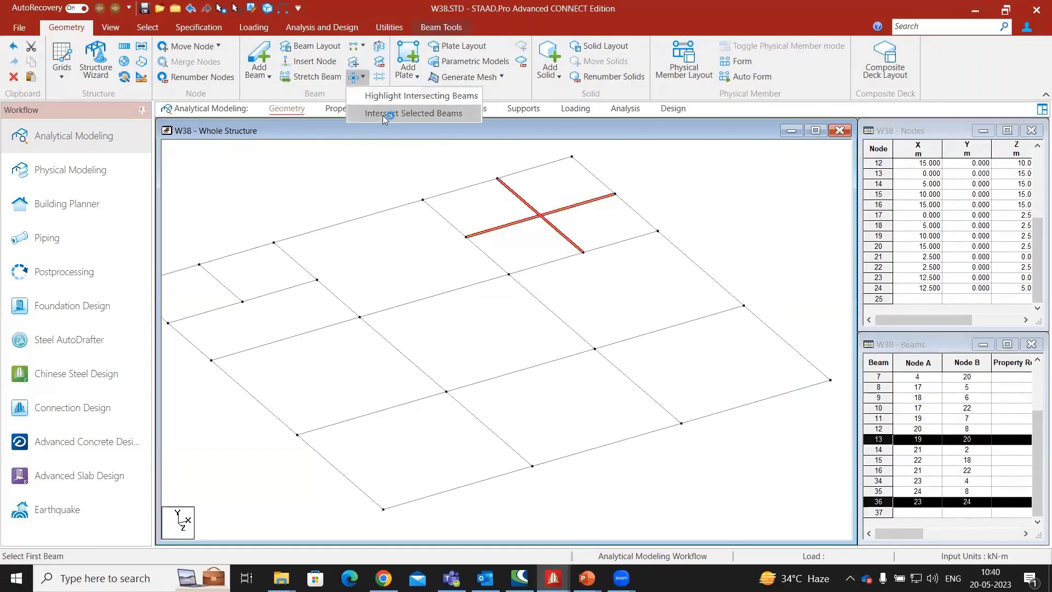
left_click(383, 113)
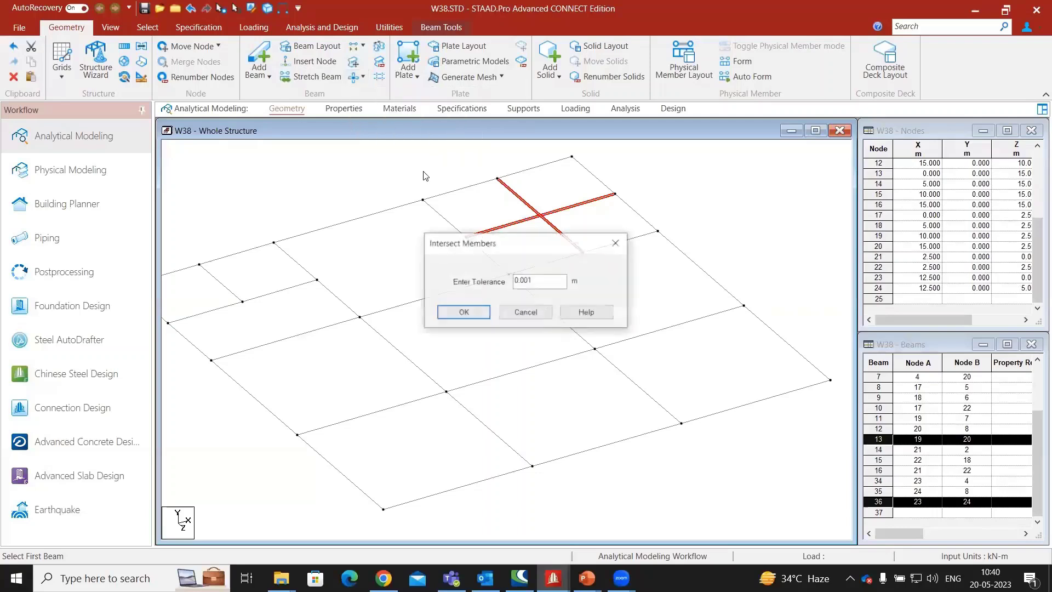
left_click(457, 317)
left_click(548, 321)
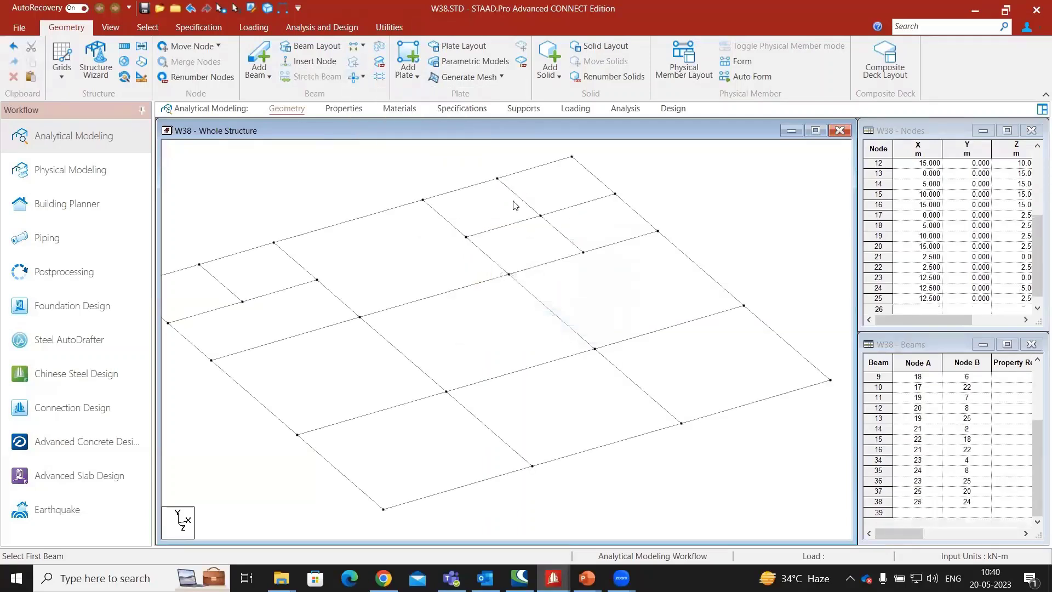
- Select a beam segment beside the new intersection node to check that the crossing beams are split
scroll(530, 226, "up", 2)
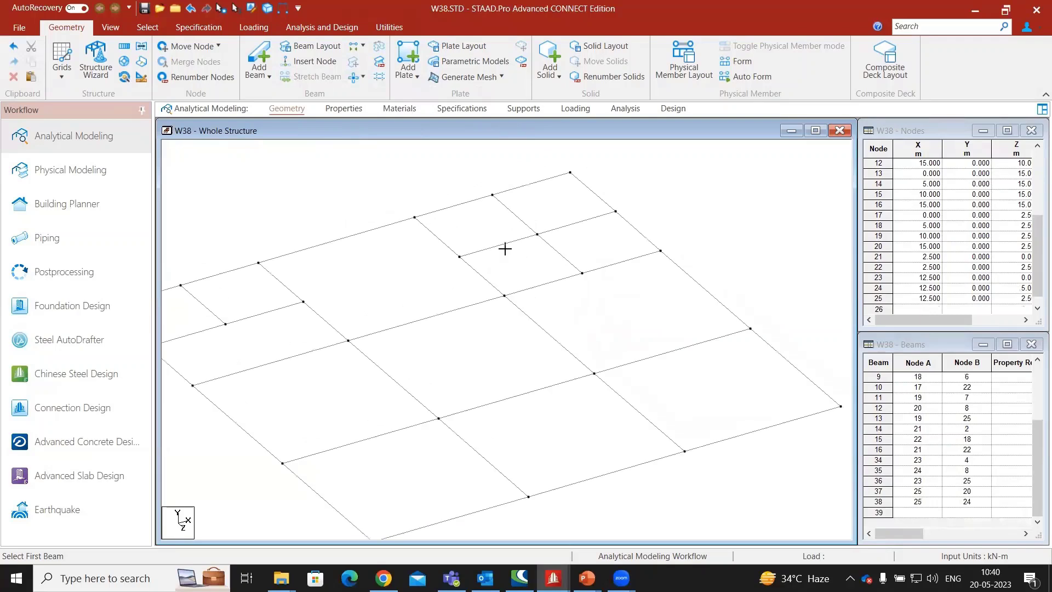
left_click(543, 239)
left_click(546, 231)
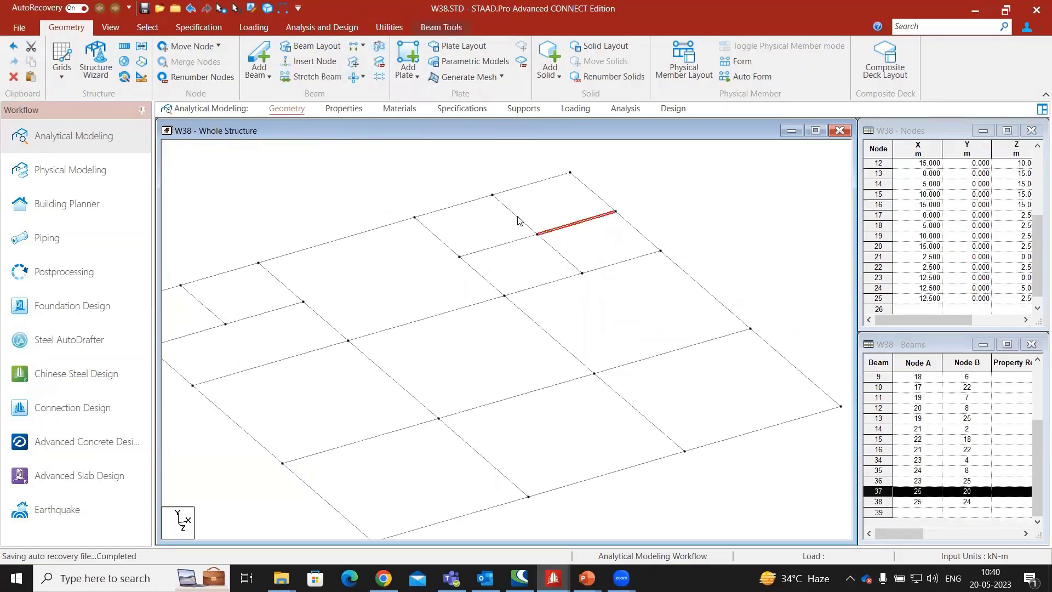
- Select the beam segment between nodes 23 and 25 to check the split at the intersection node
left_click(484, 217)
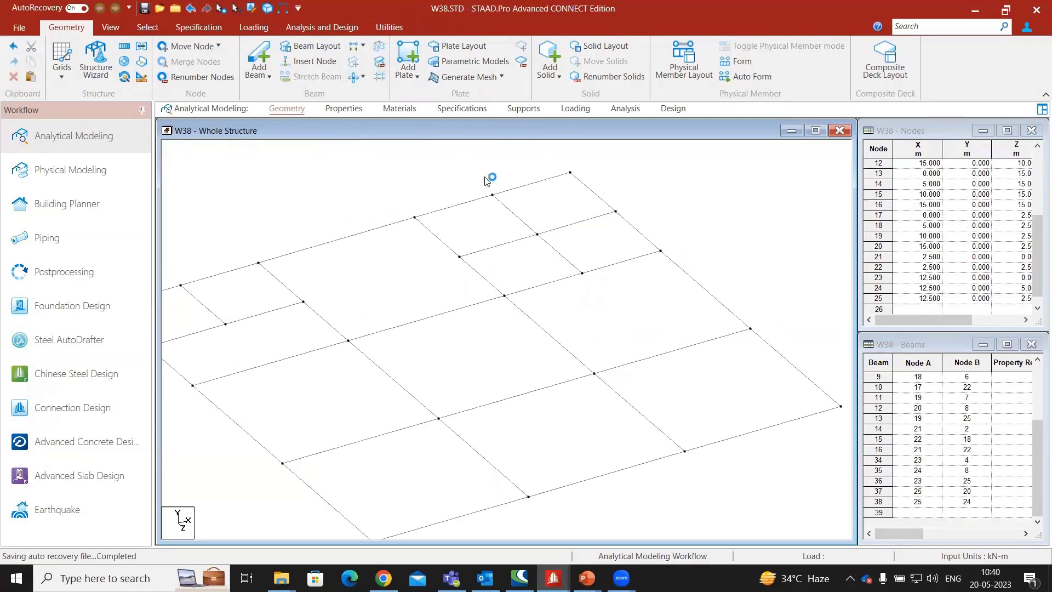
left_click(518, 219)
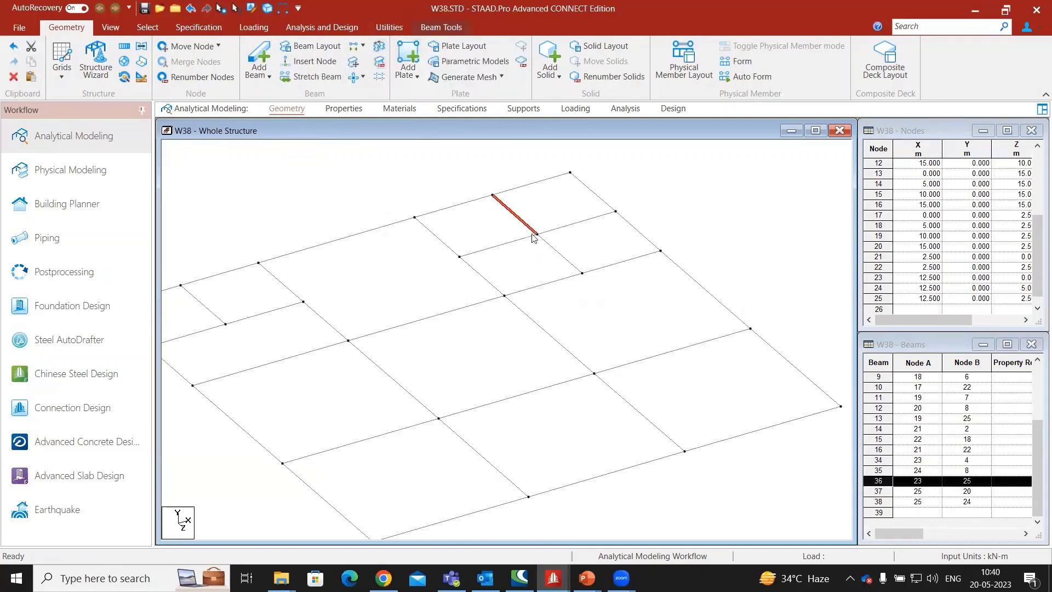
left_click(500, 268)
scroll(352, 287, "up", 1)
middle_click_drag(519, 241, 604, 229)
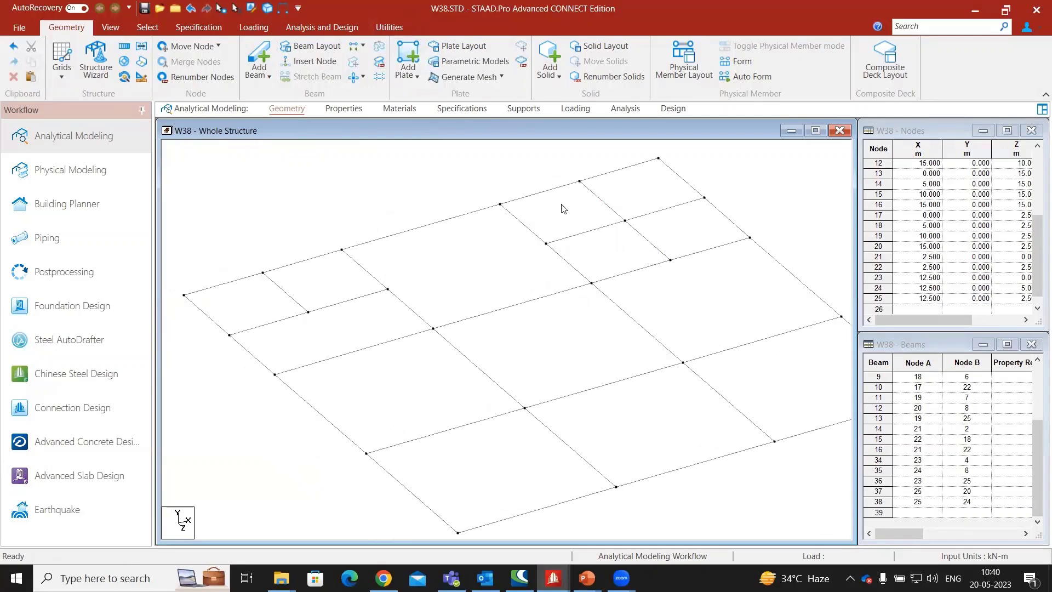
- Merge collinear beams 5 and 9 between nodes 2 and 6 into one member, retaining beam number 5
left_click(372, 276)
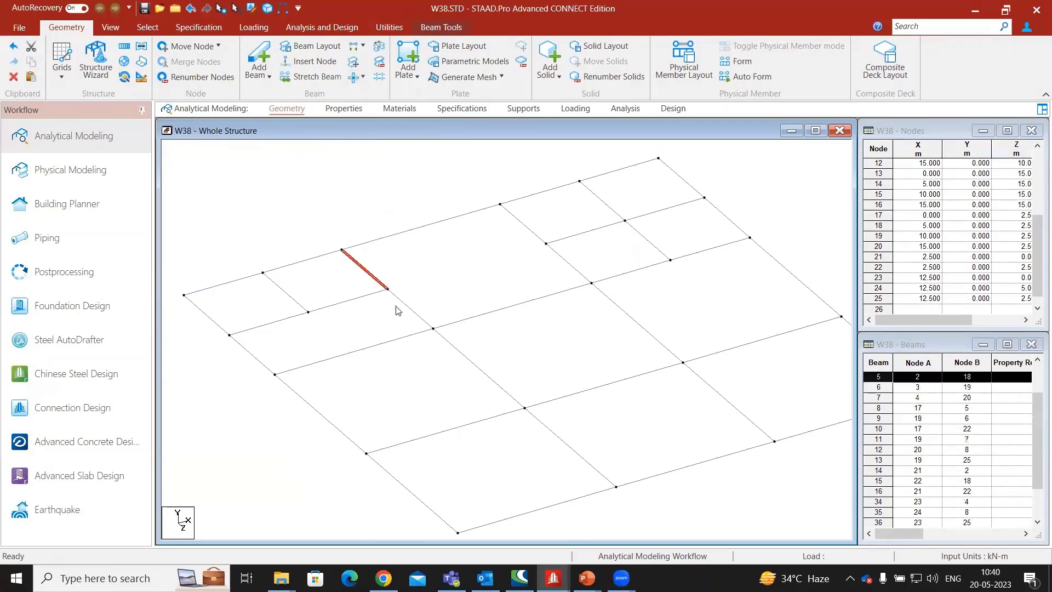
left_click(412, 308, "ctrl")
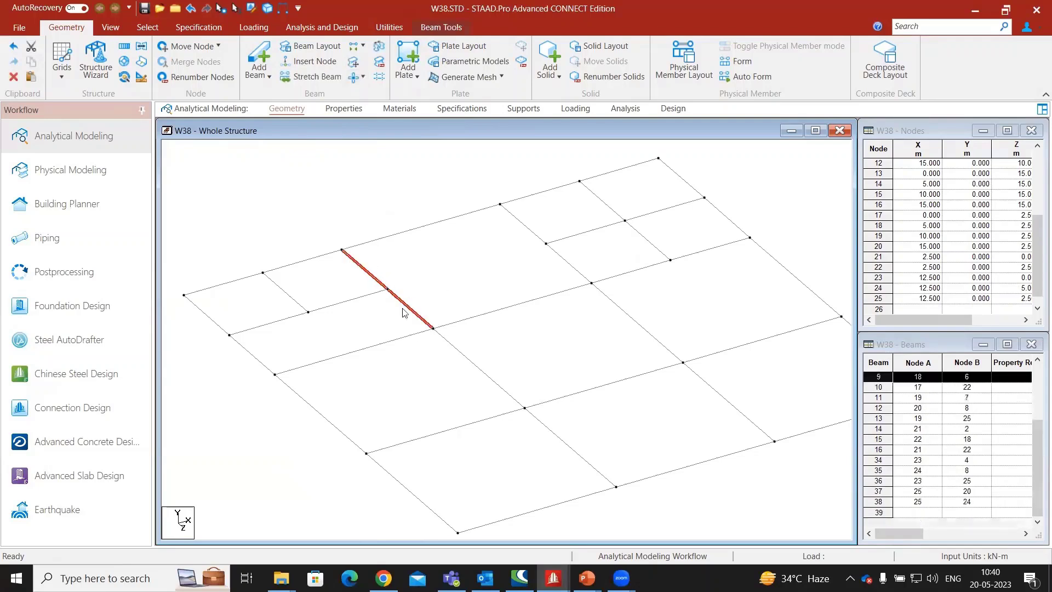
left_click(381, 51)
left_click(574, 186)
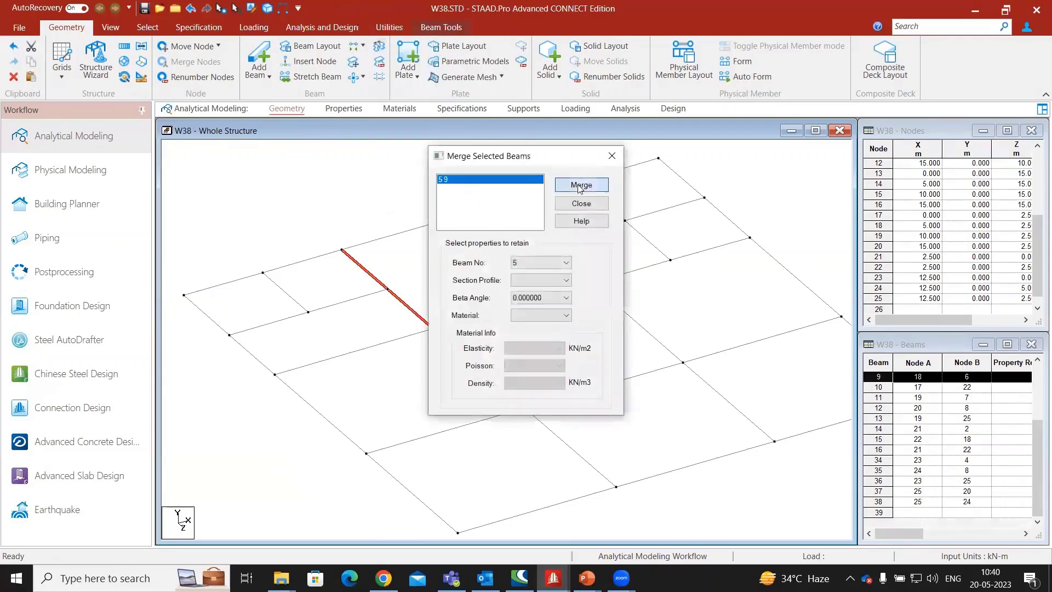
left_click(565, 325)
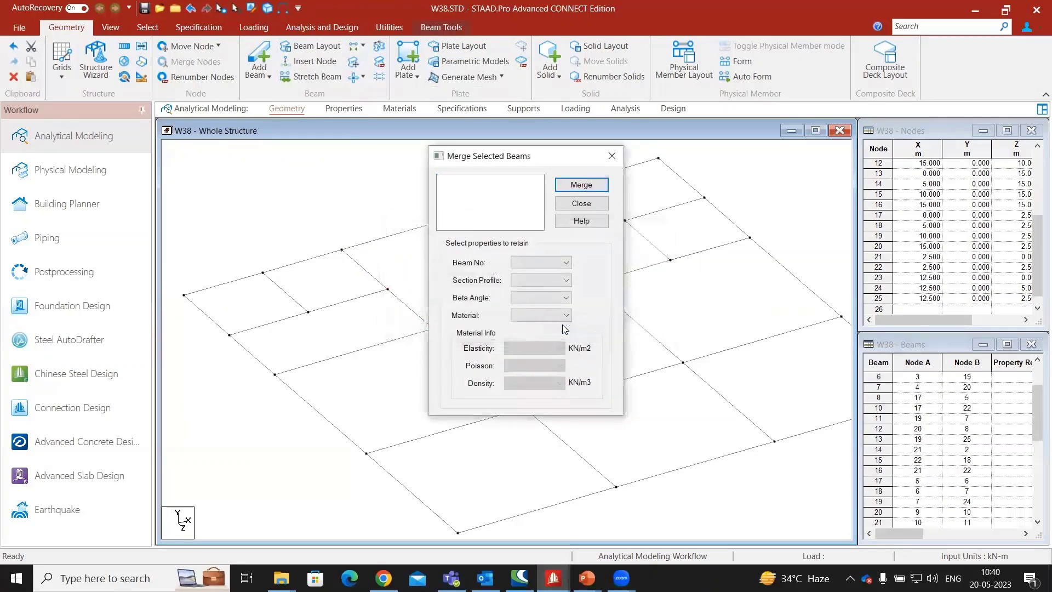
left_click(612, 155)
- Select the merged beam between nodes 2 and 6 to check that it is one member, and clear the selection
left_click(371, 275)
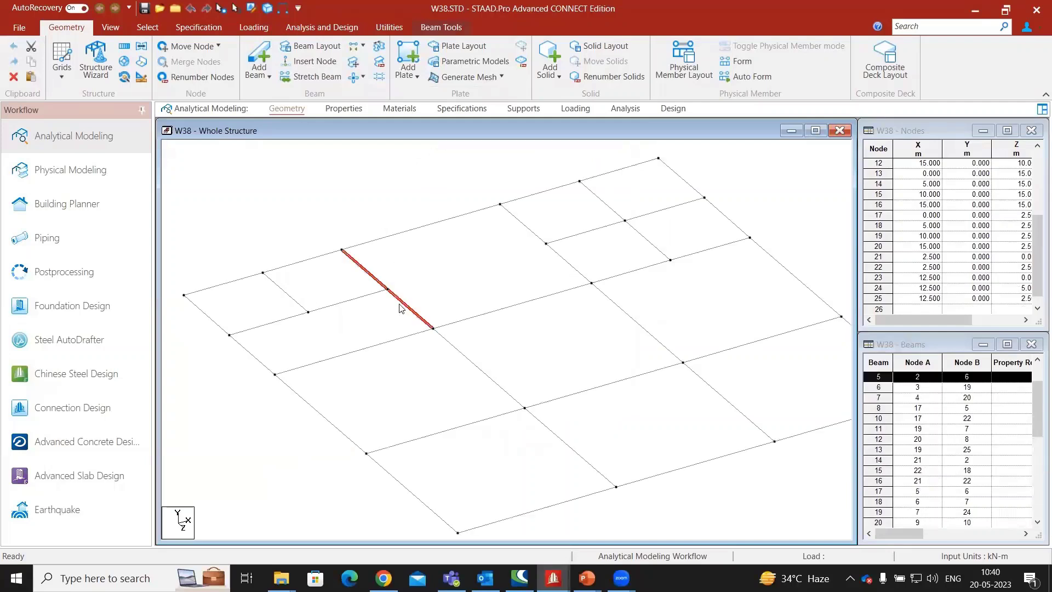
left_click(383, 318)
left_click(367, 272)
left_click(377, 329)
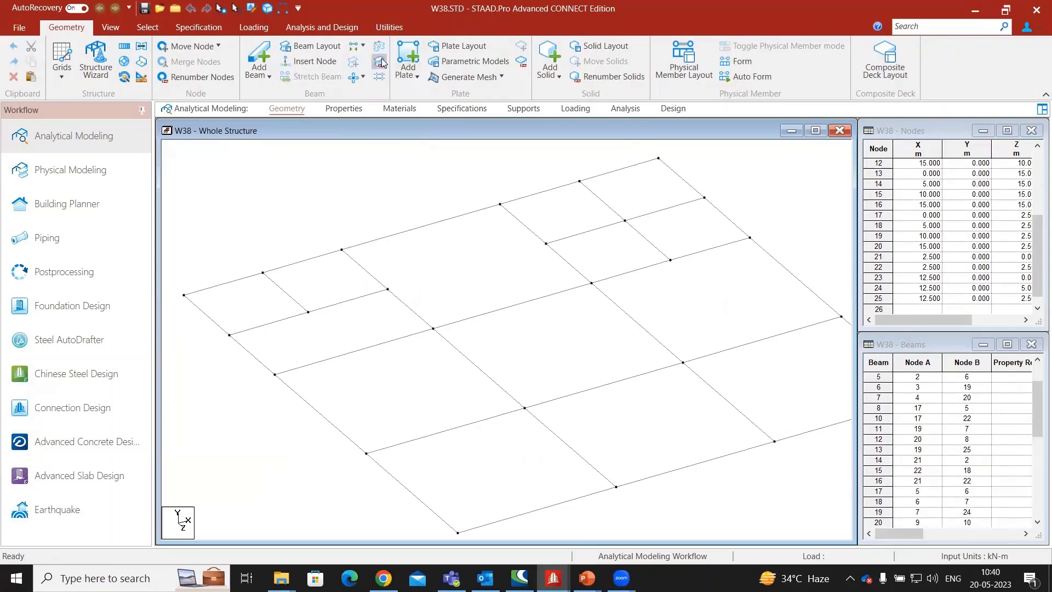
- Select all beams of the grid and begin renumbering them with 1000 as the starting number
scroll(346, 162, "down", 3)
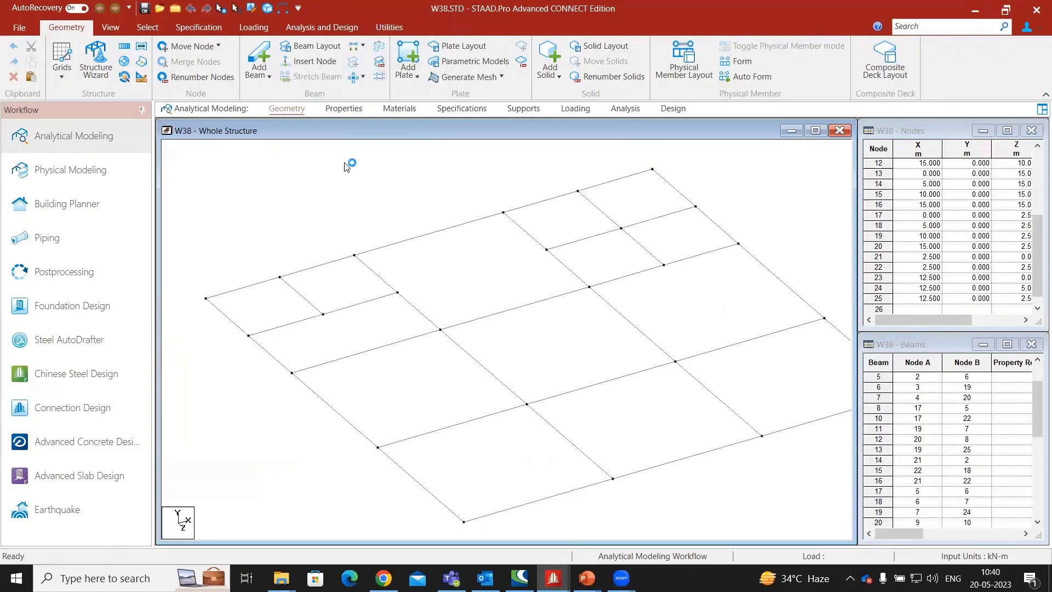
middle_click_drag(360, 233, 322, 231)
scroll(647, 242, "down", 1)
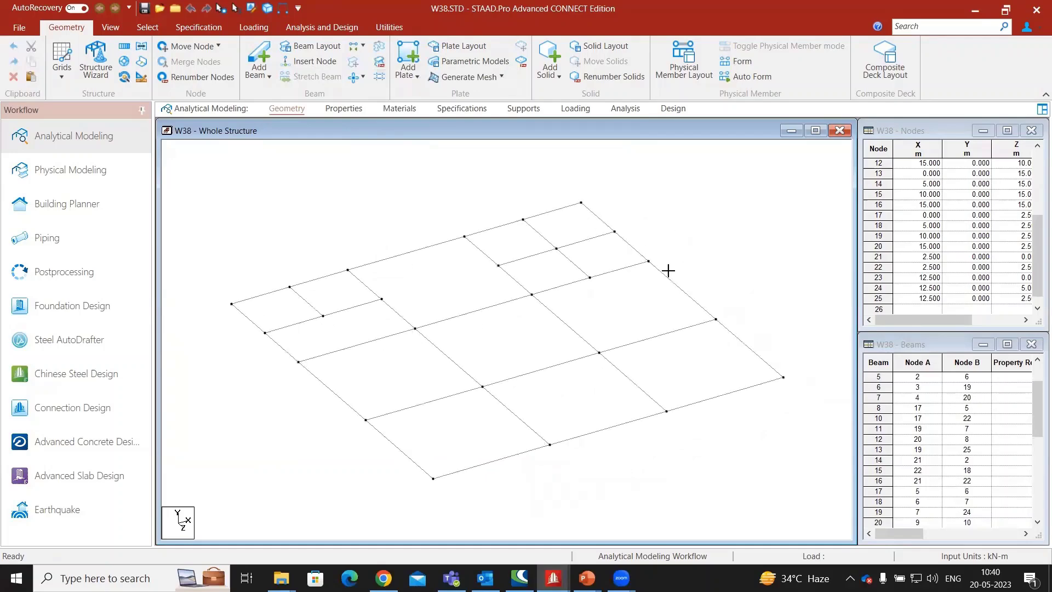
left_click_drag(216, 511, 811, 176)
middle_click_drag(491, 389, 452, 372)
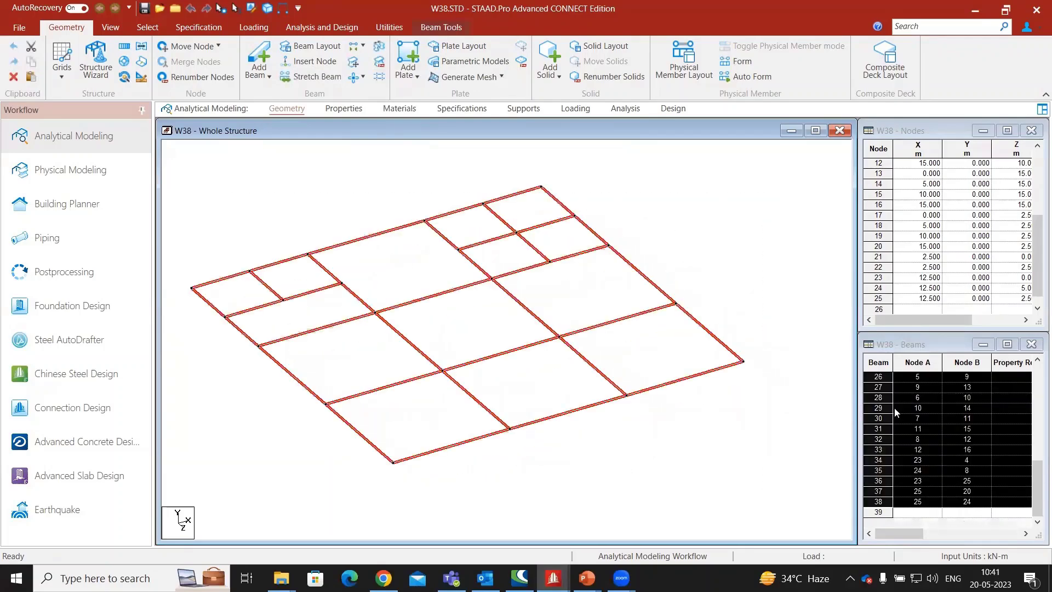
key("ctrl")
left_click(379, 60)
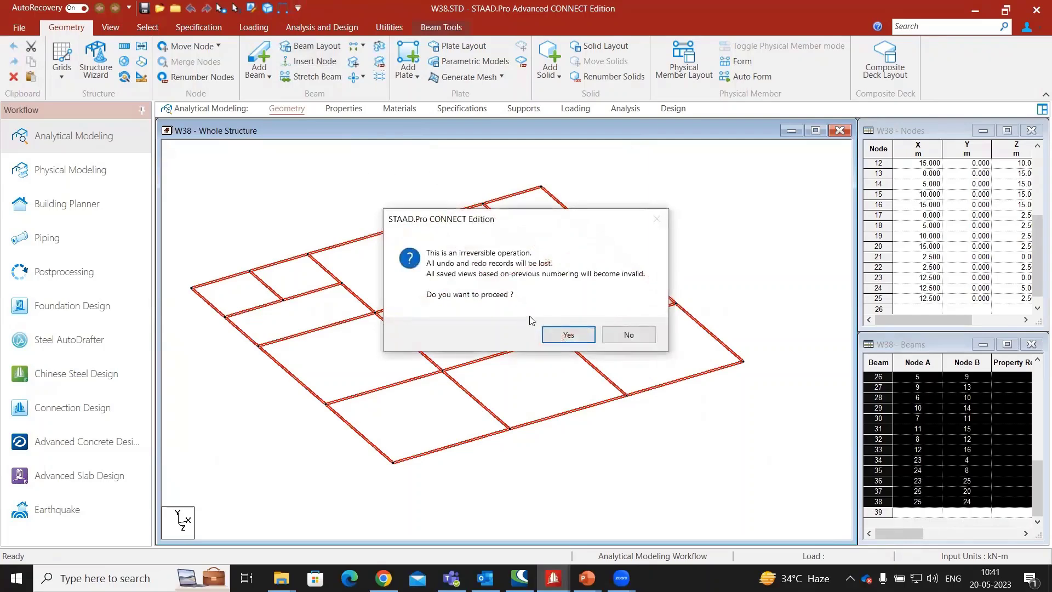
left_click(554, 334)
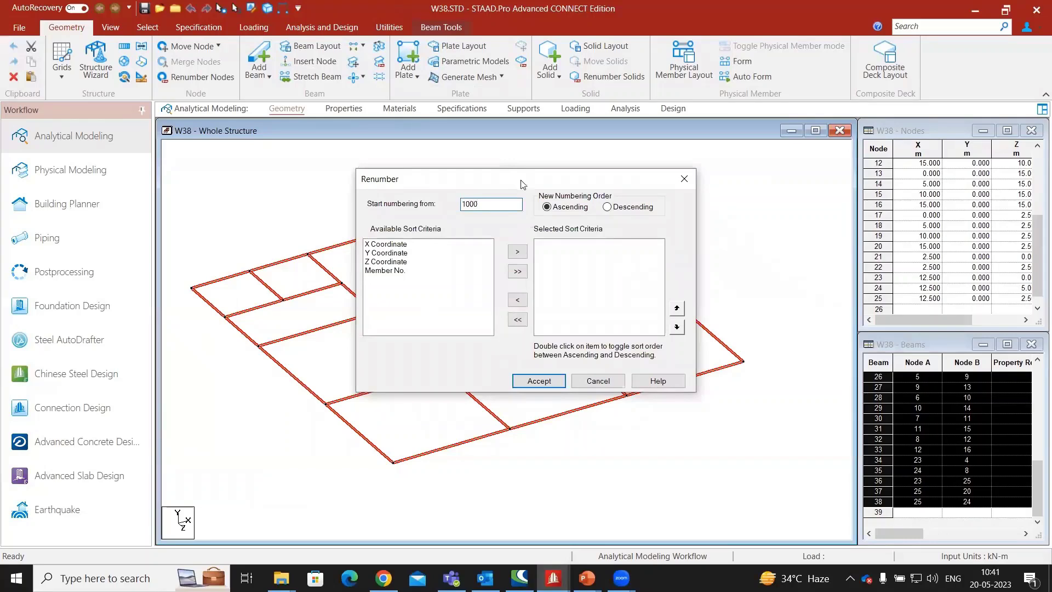
left_click_drag(521, 183, 689, 157)
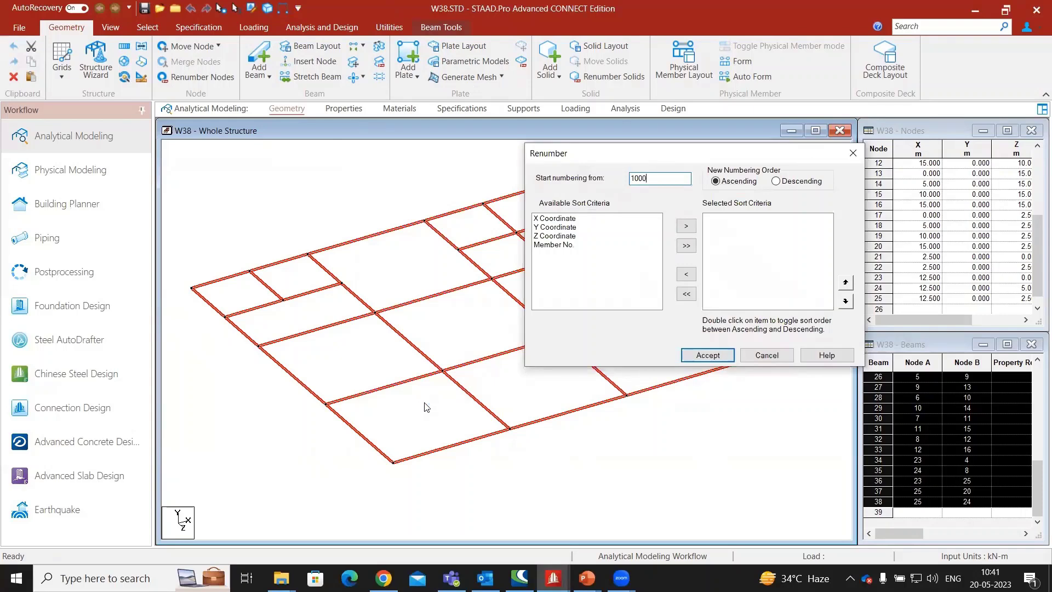
- Renumber the selected beams with the sort criteria X, Z and Y coordinate, all ascending
left_click(573, 218)
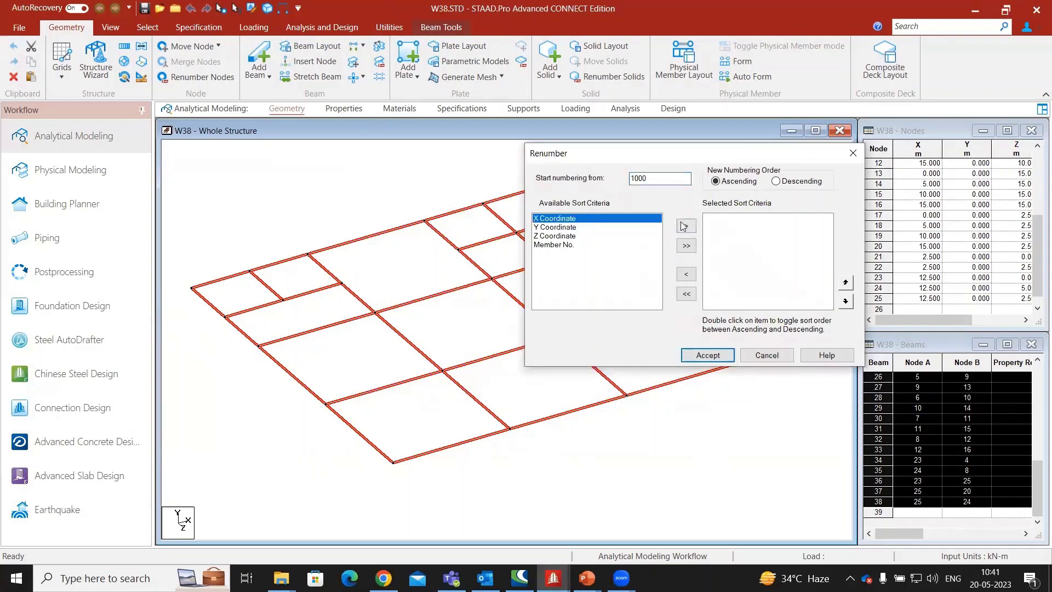
left_click(686, 226)
left_click(658, 224)
left_click(686, 226)
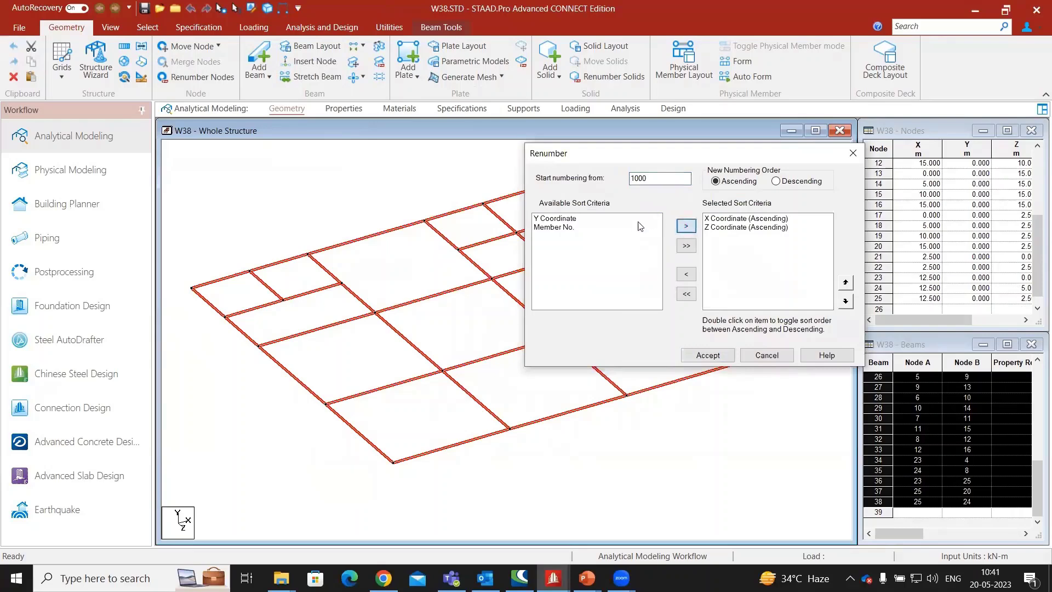
left_click(556, 218)
left_click(686, 226)
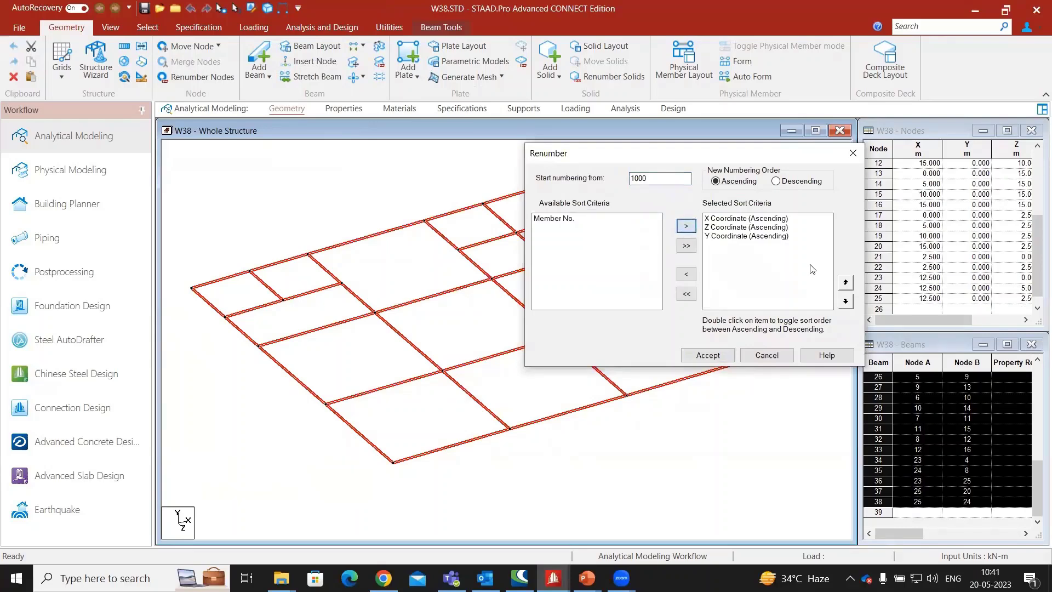
left_click(708, 355)
left_click(575, 319)
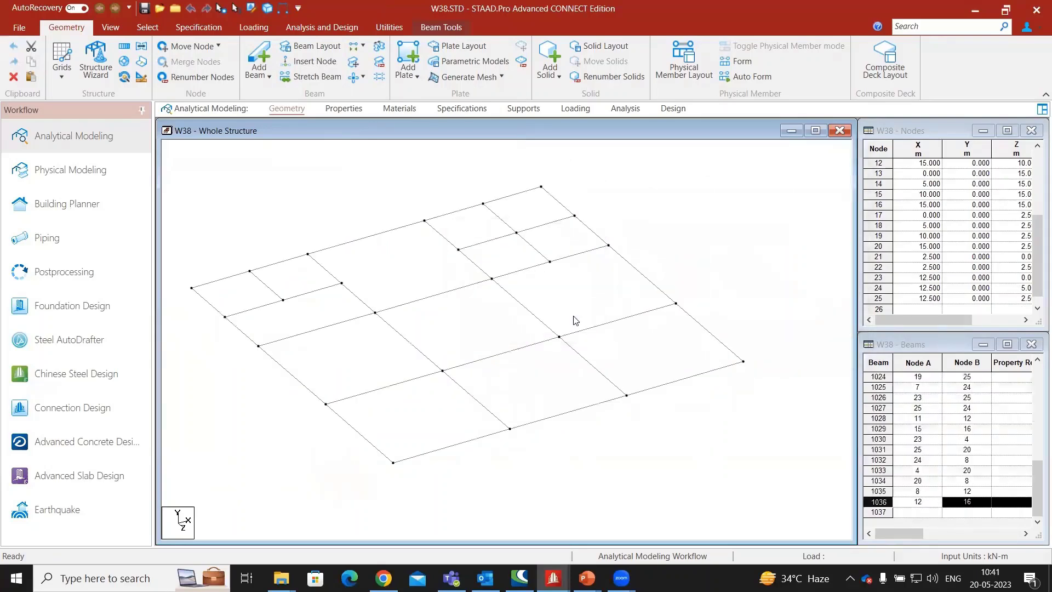
- Select all beams again and begin a new renumbering with 1 as the starting number
left_click_drag(758, 175, 181, 513)
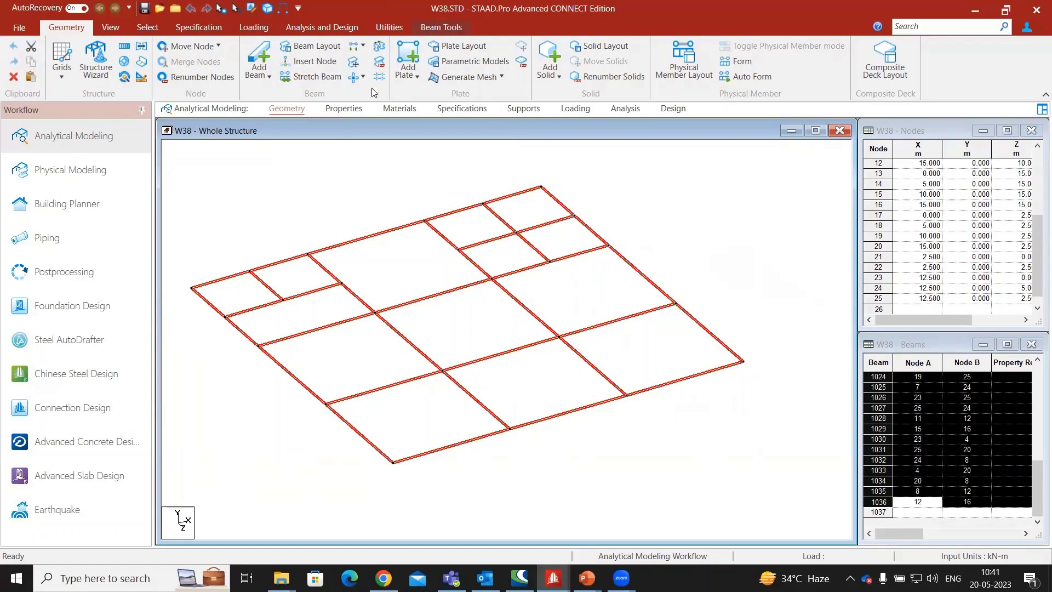
left_click(383, 64)
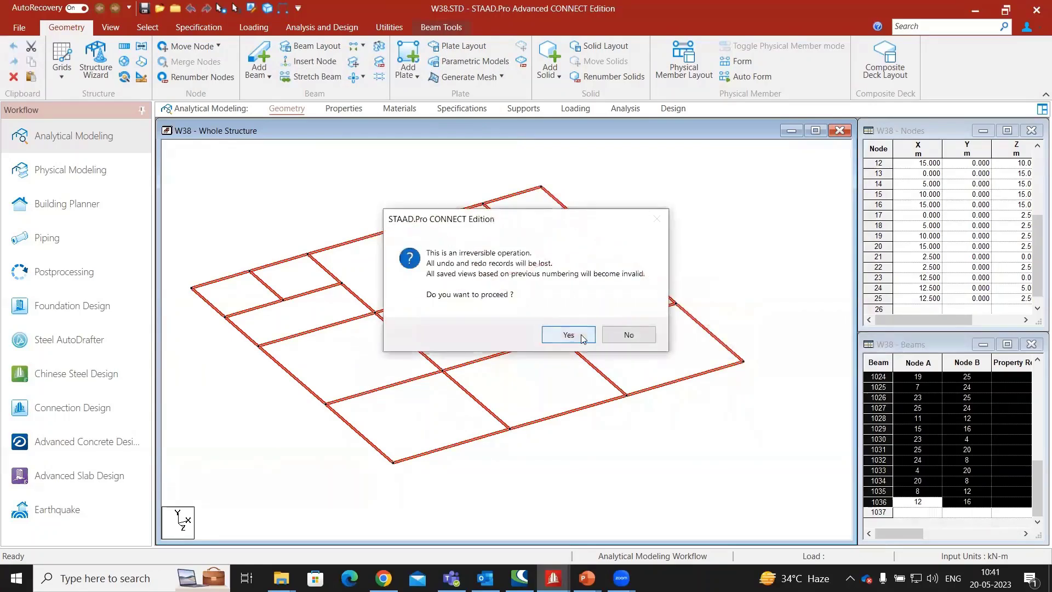
left_click(568, 335)
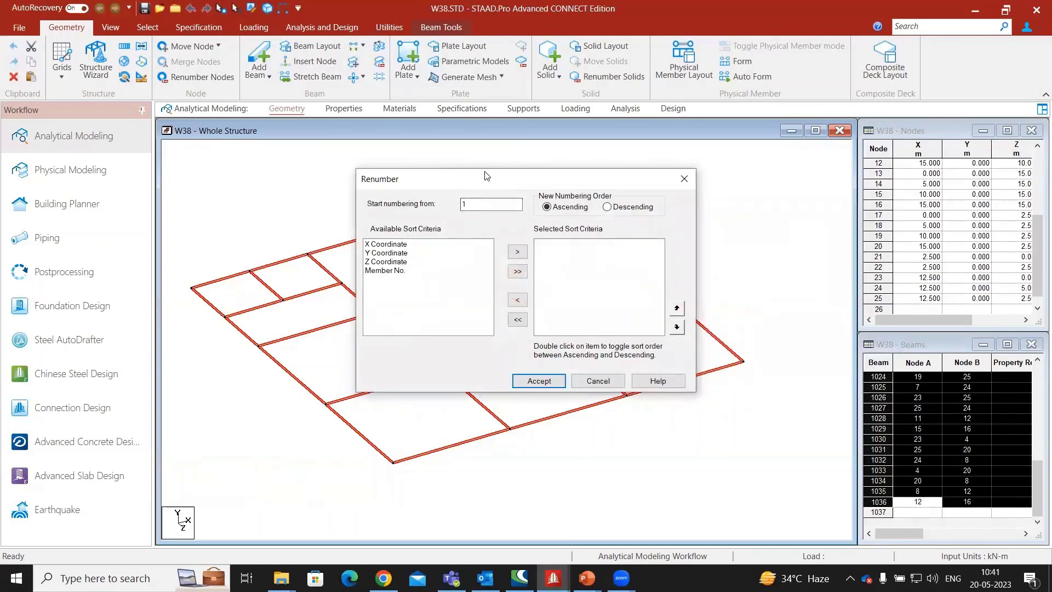
left_click_drag(497, 172, 642, 149)
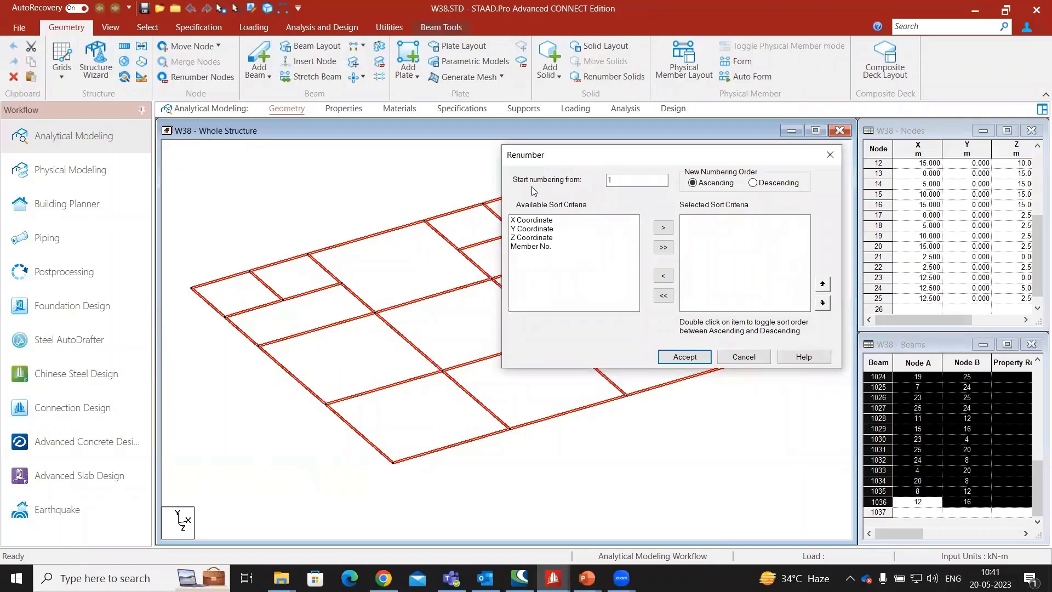
- Renumber the selected beams in ascending order with the sort criteria Y, Z and X coordinate
left_click(539, 233)
left_click(665, 227)
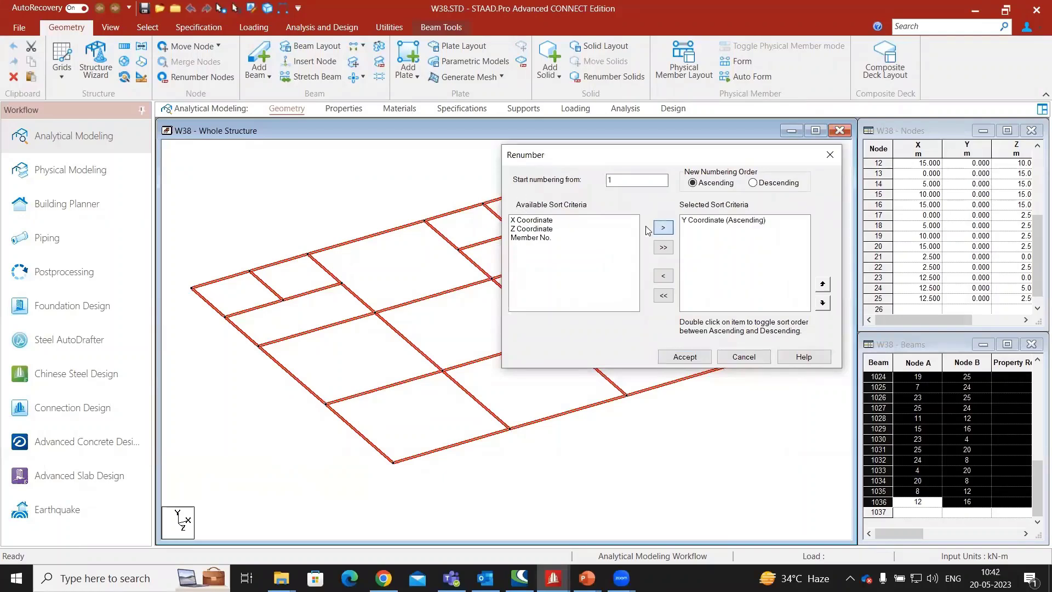
left_click(627, 231)
left_click(657, 227)
left_click(533, 220)
left_click(663, 227)
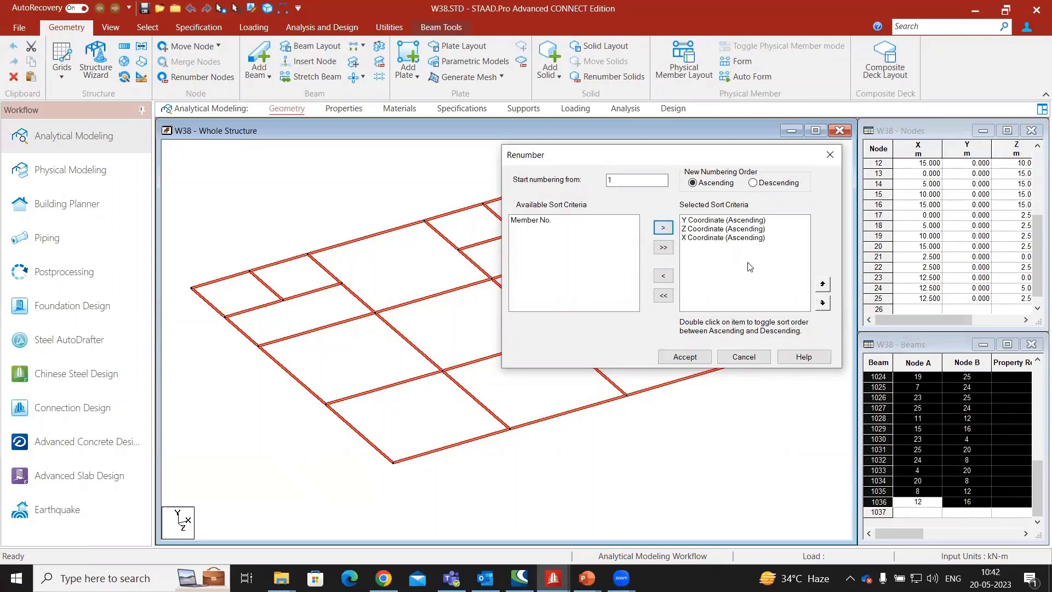
left_click(712, 182)
left_click(728, 198)
left_click(731, 237)
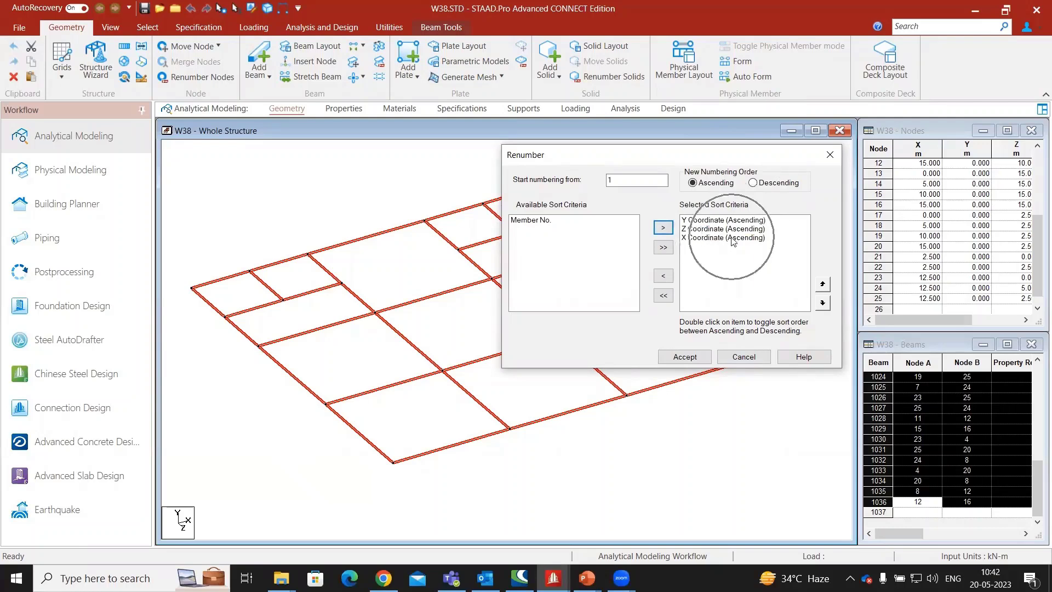
left_click(725, 232)
left_click(691, 359)
left_click(573, 322)
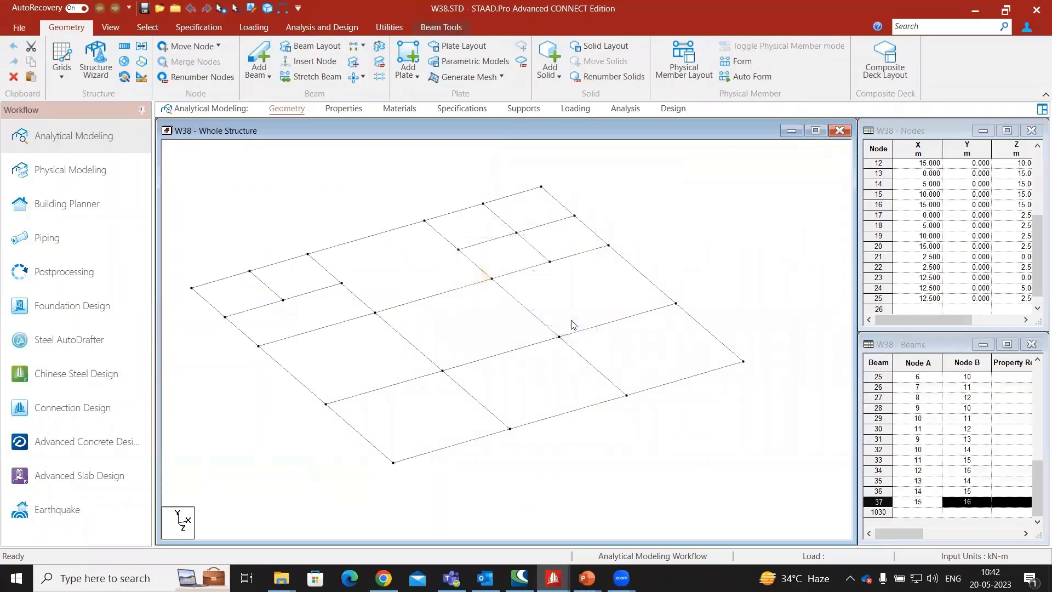
- Clear the beam selection and display the beam numbers on the model
left_click(639, 236)
key("shift+b")
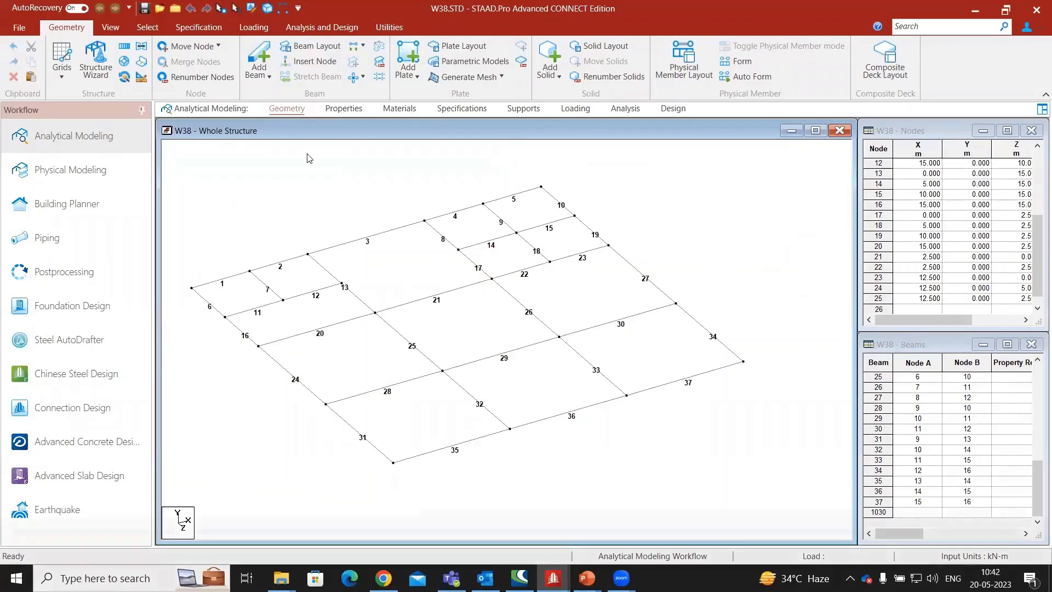
mouse_move(607, 525)
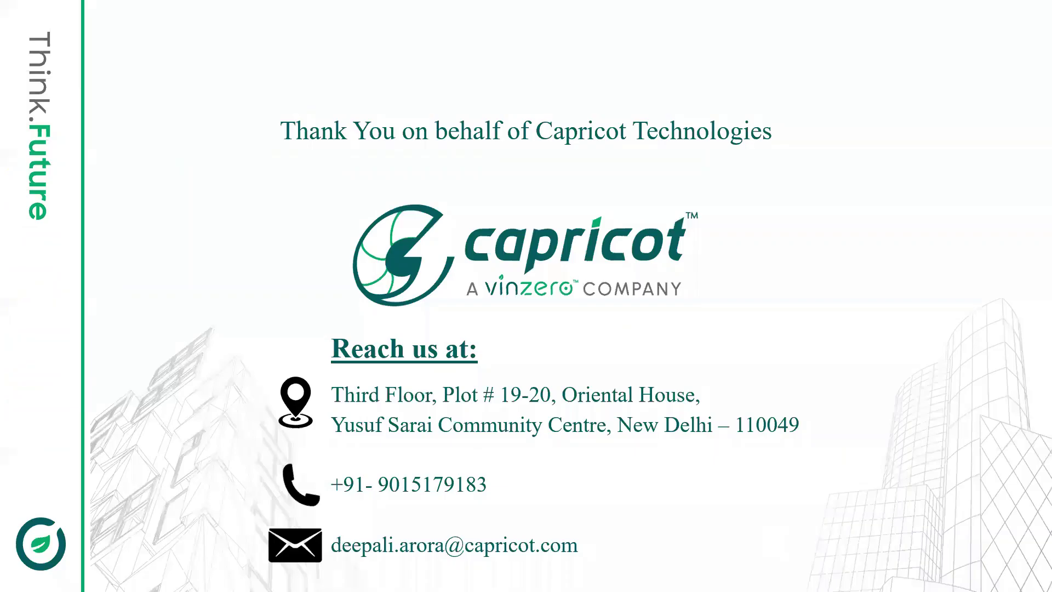